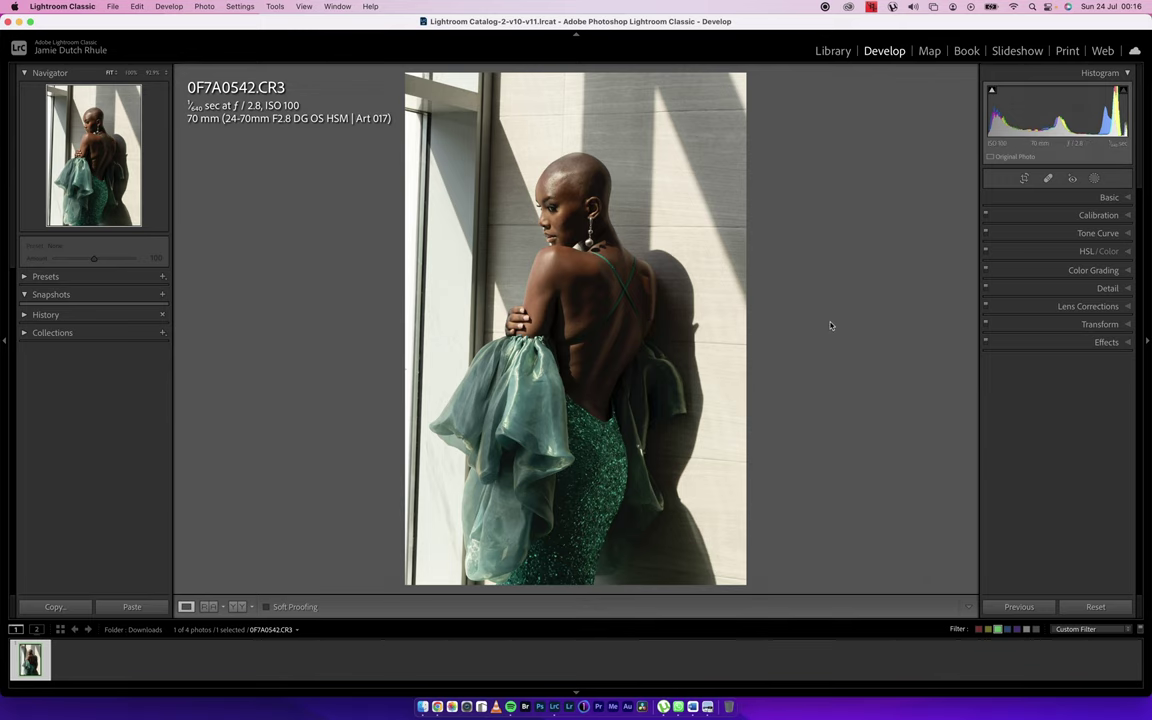
Cycle the photo's information overlay through hidden, date with dimensions, and camera settings.
key("i")
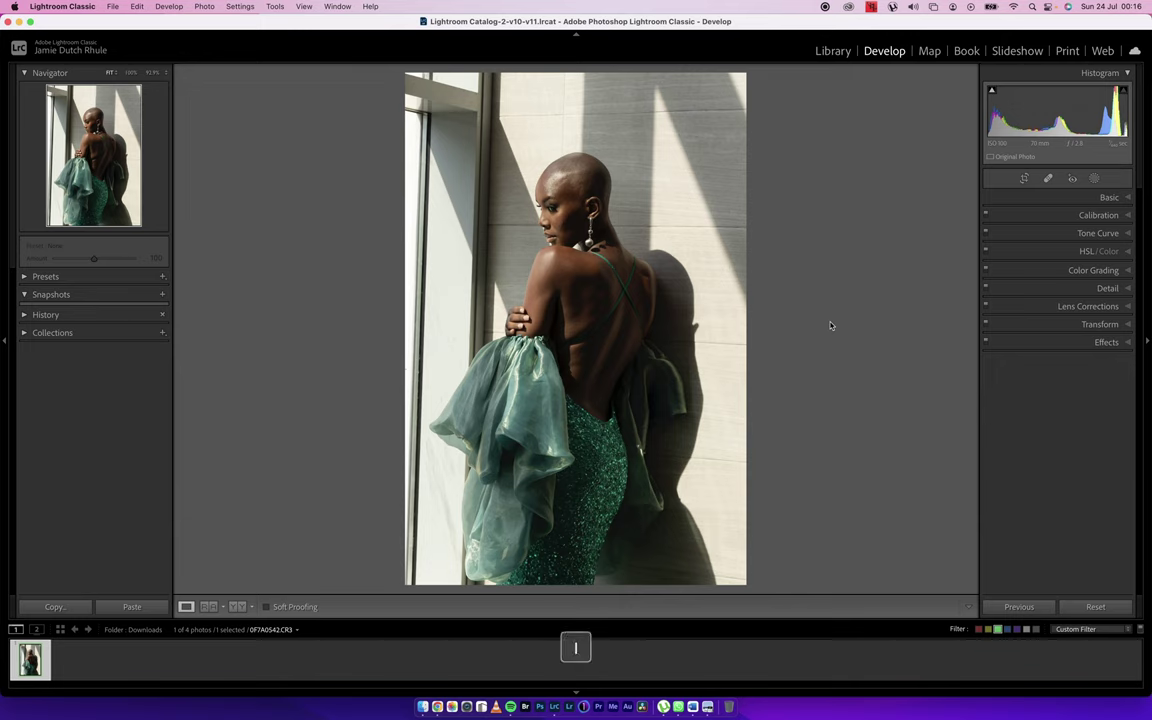
key("i")
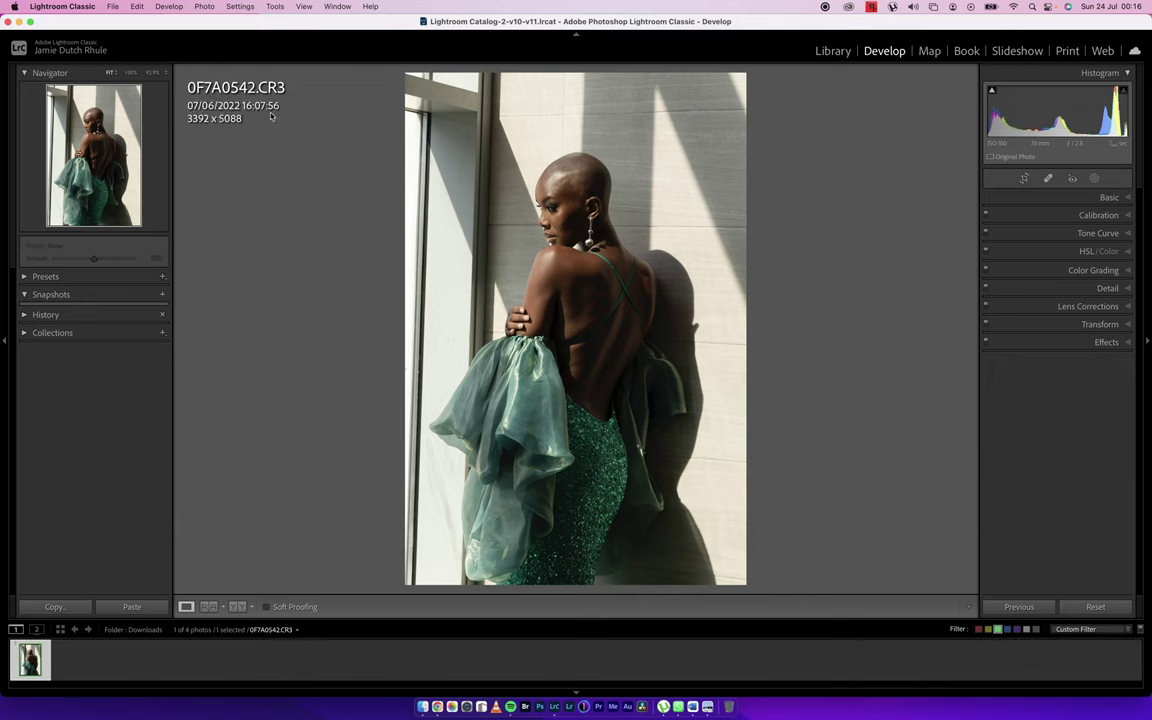
key("i")
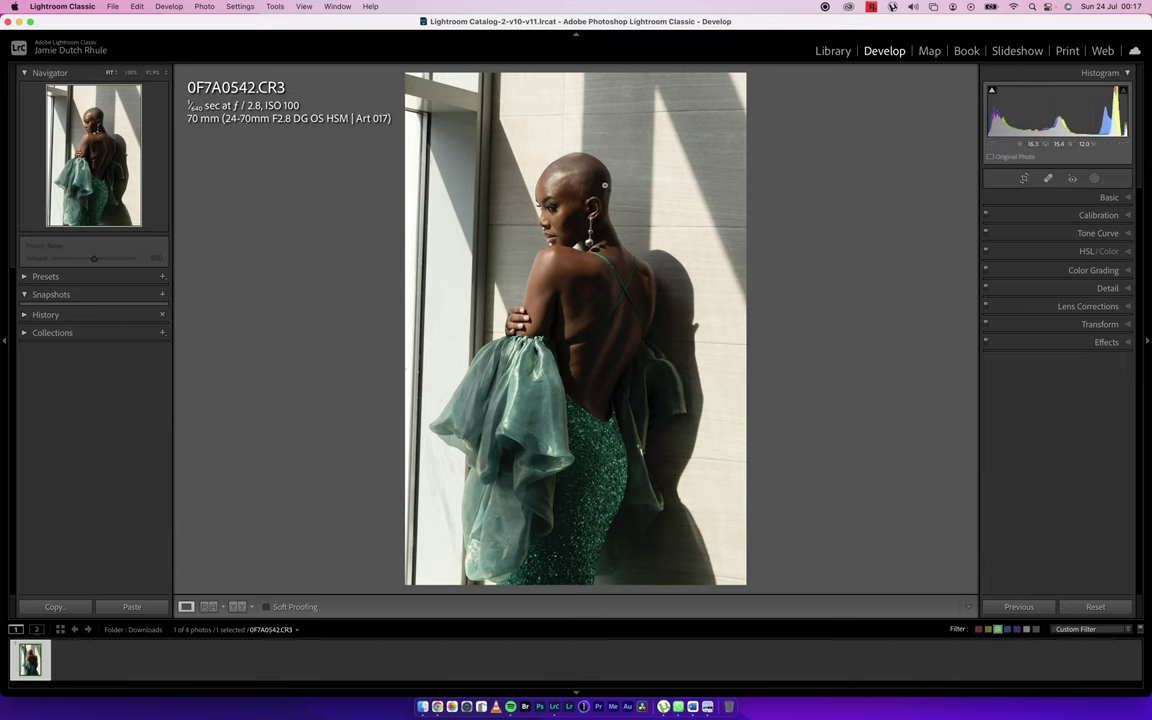
Straighten the photo with the crop tool to an angle of −2.04 and shift the subject slightly upward in the frame.
left_click(1066, 200)
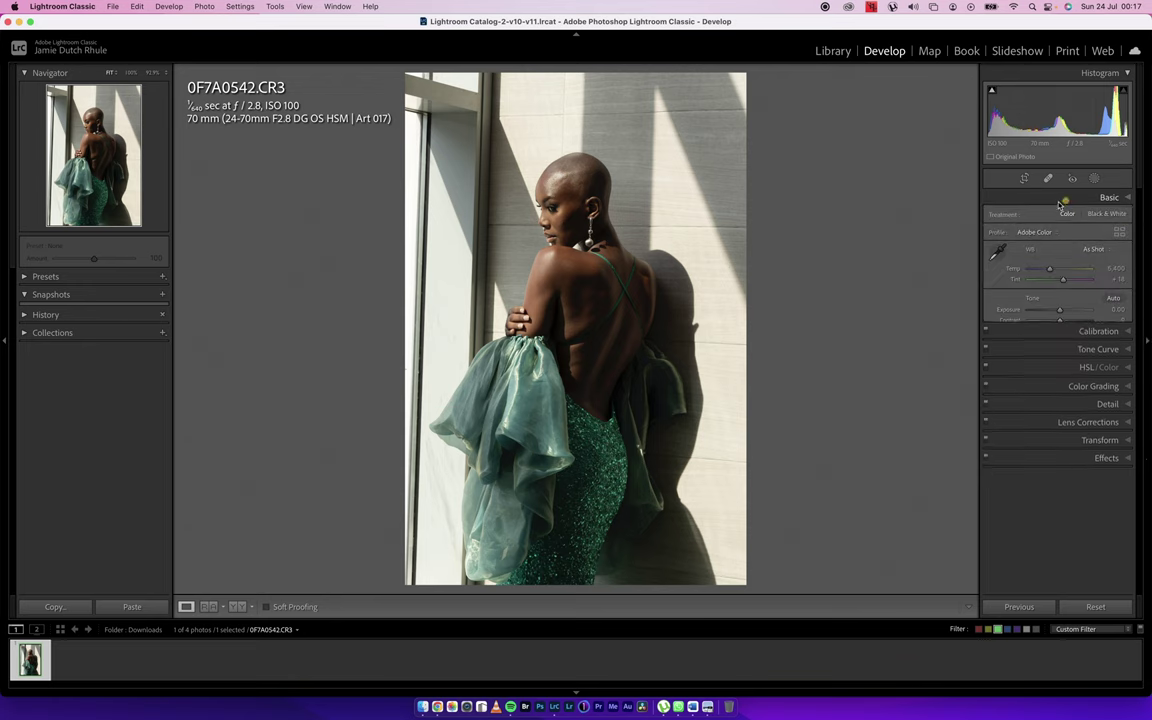
left_click(1024, 178)
left_click_drag(852, 168, 845, 143)
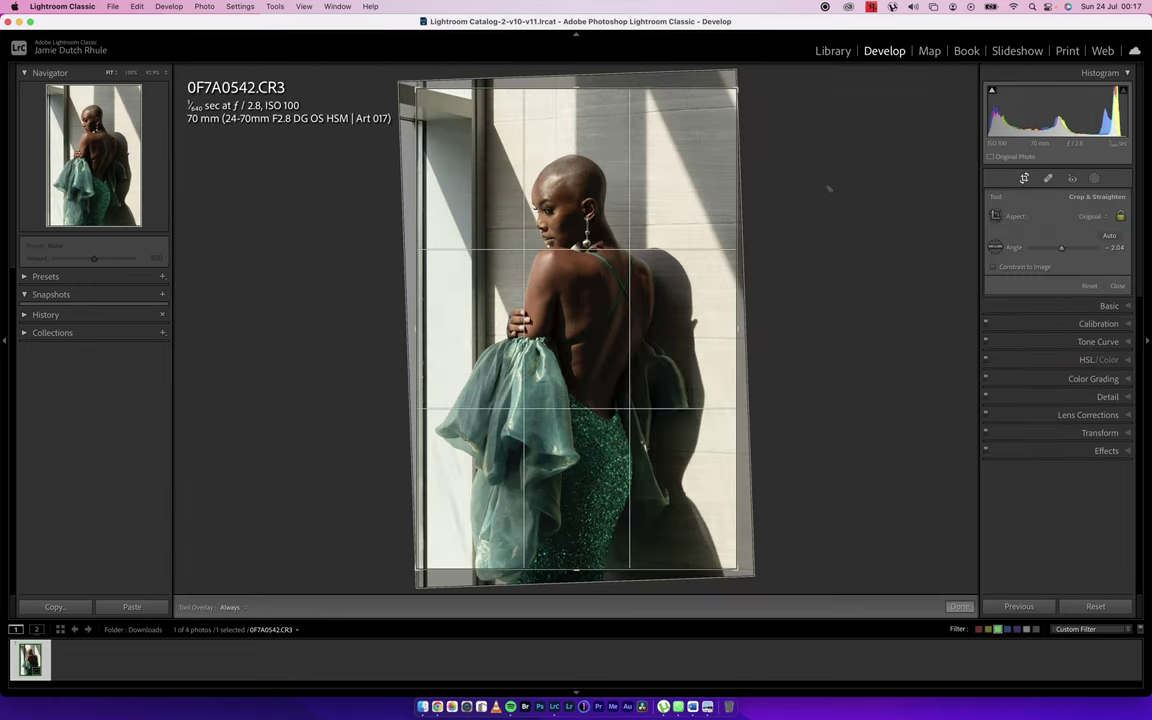
left_click_drag(600, 268, 596, 262)
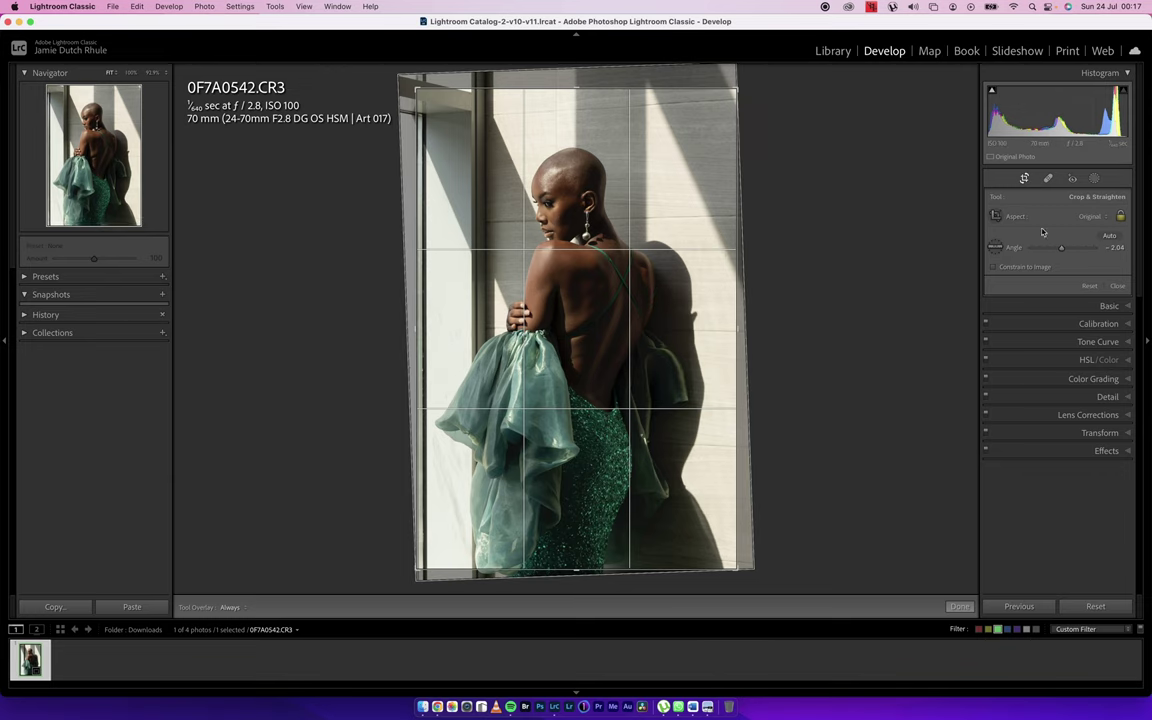
key("Return")
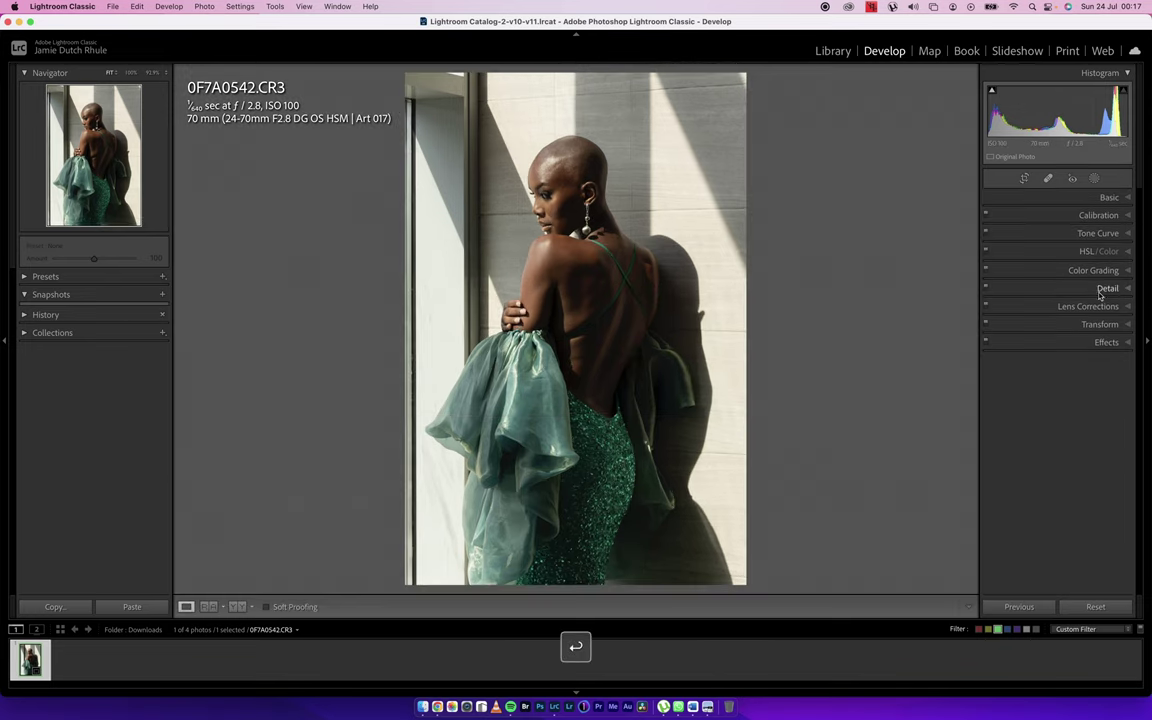
Correct the perspective with Auto Upright and a slightly tighter crop, and check the lens profile corrections.
left_click(1043, 325)
left_click(1055, 359)
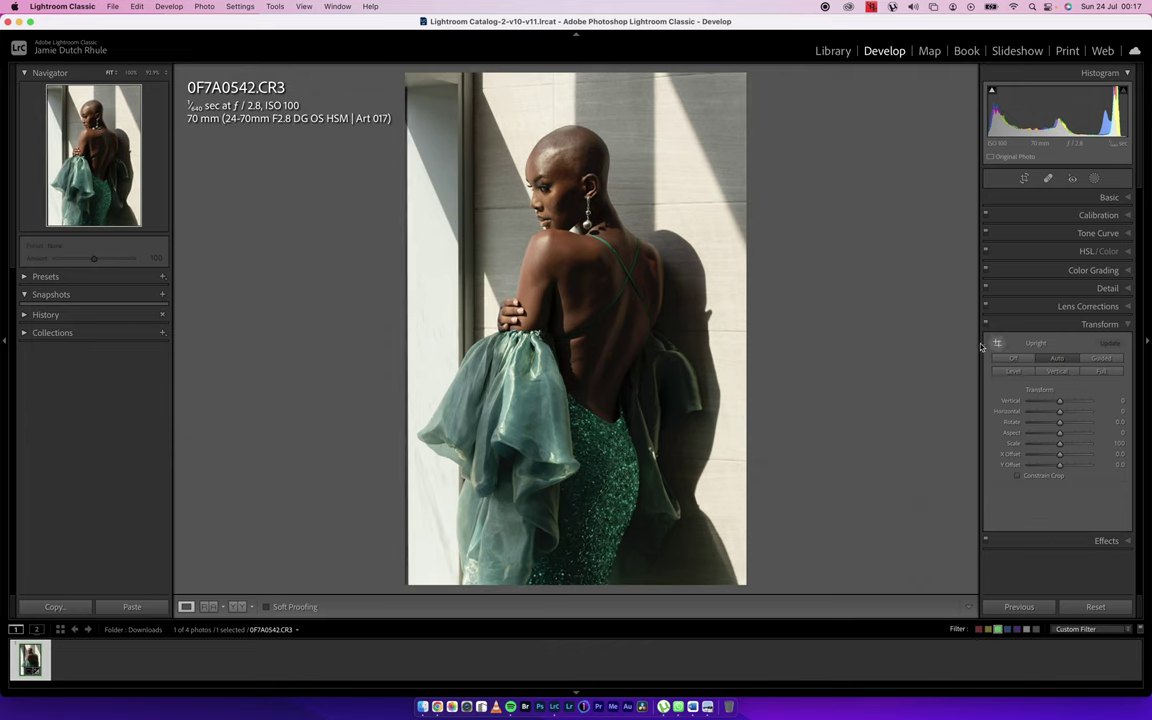
left_click(1024, 179)
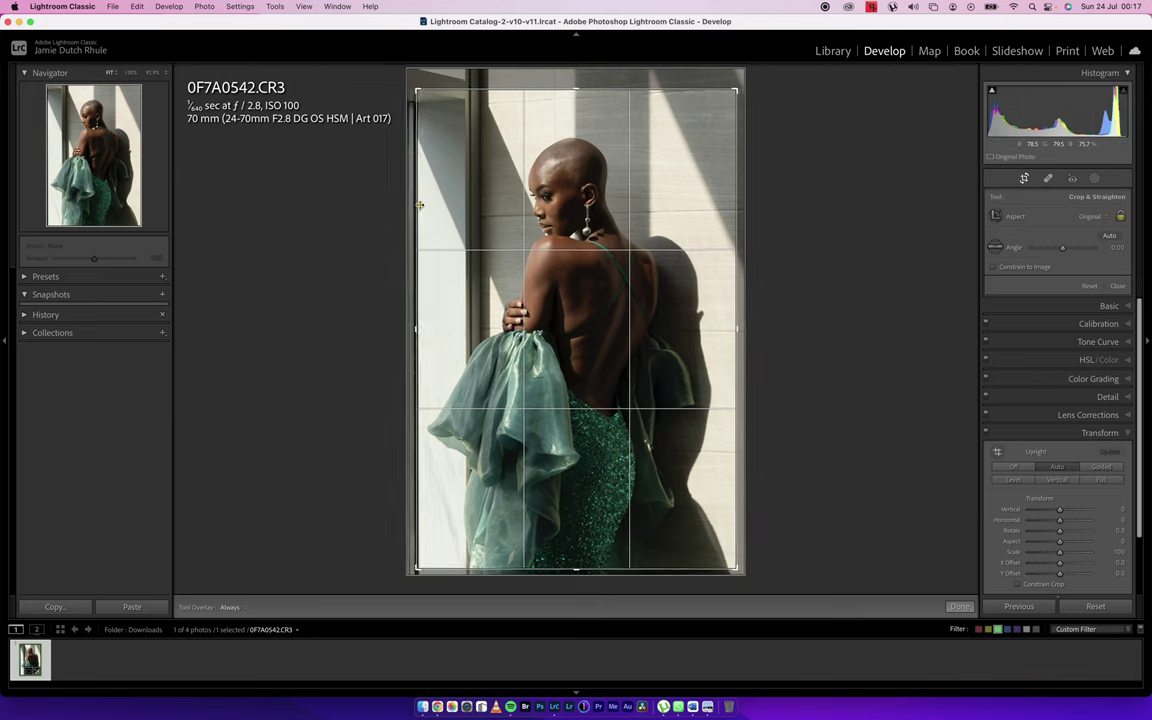
key("Return")
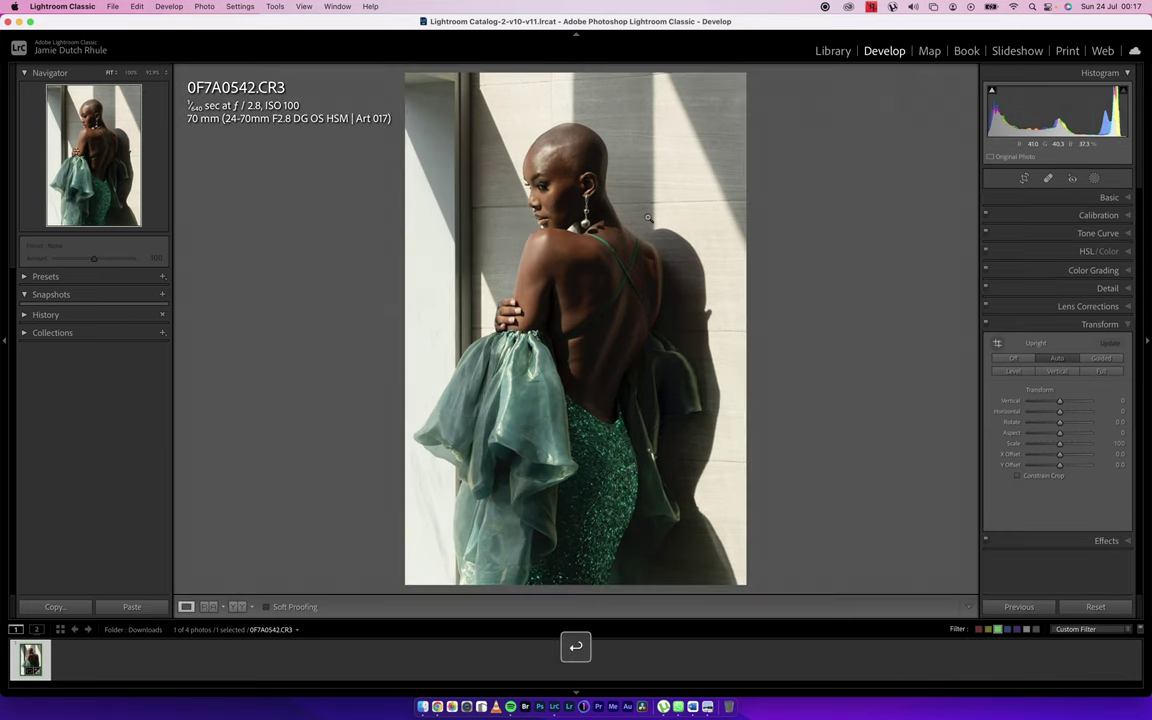
left_click(1034, 316)
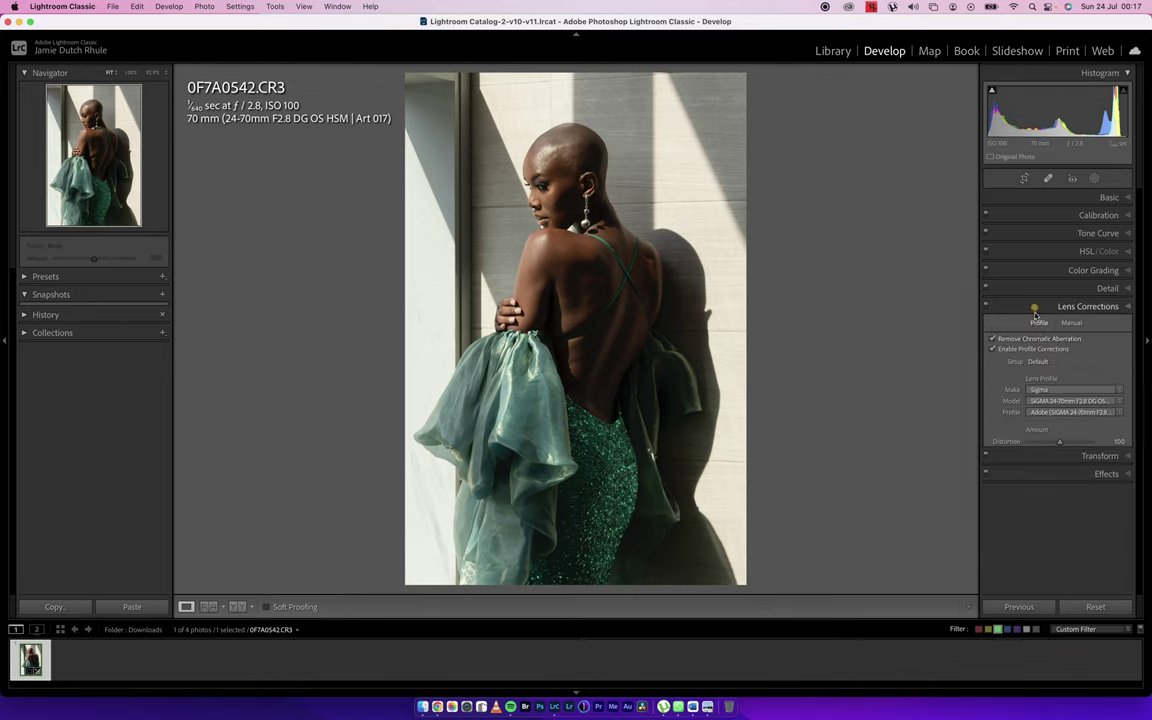
Set the basic tone values to Exposure −0.15, Highlights −19, Shadows +12 and Blacks +19.
left_click(1037, 197)
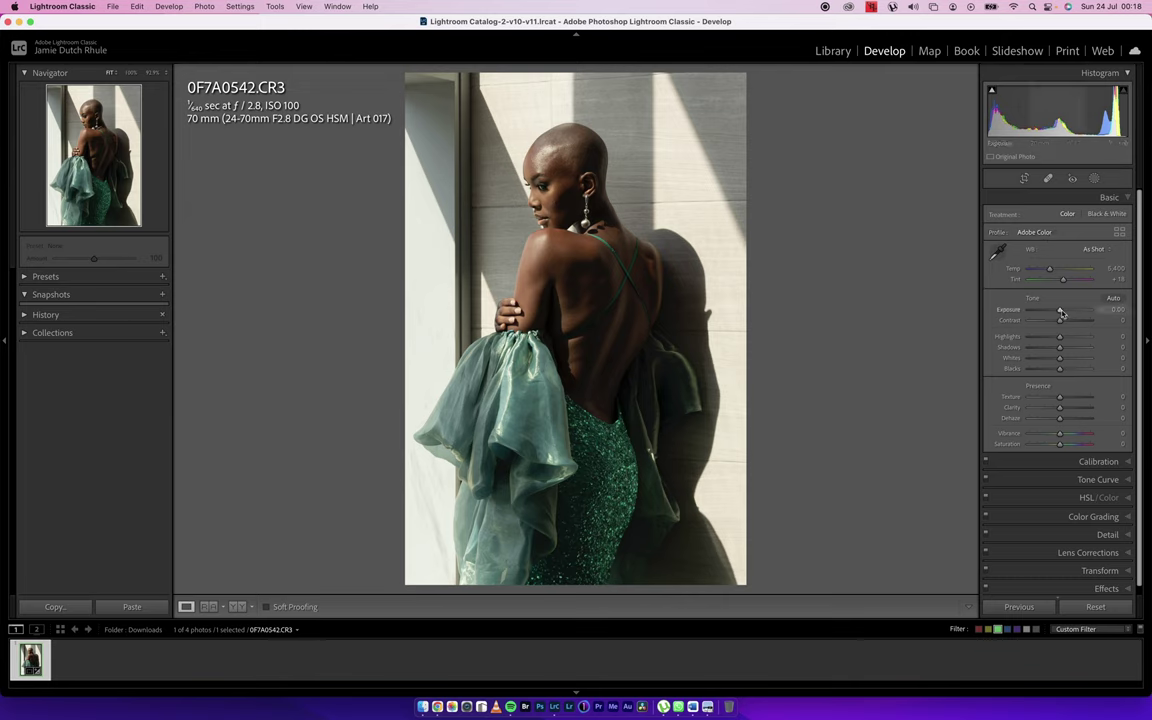
left_click_drag(1060, 313, 1055, 342)
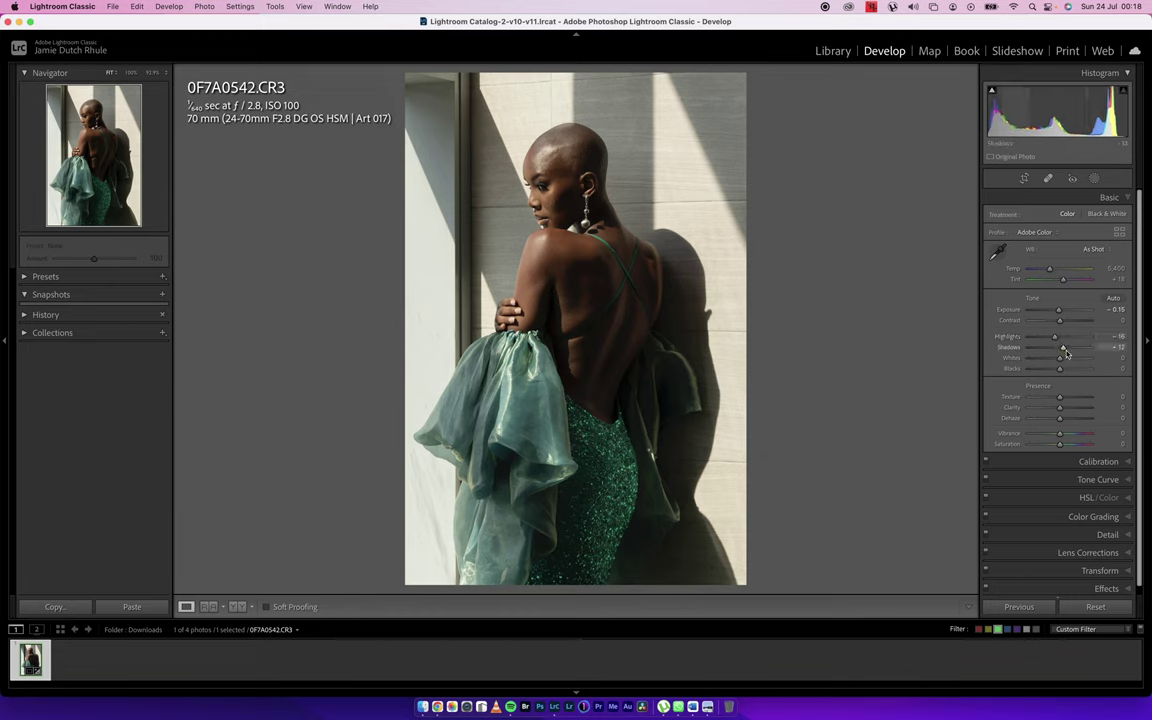
left_click_drag(1059, 369, 1065, 372)
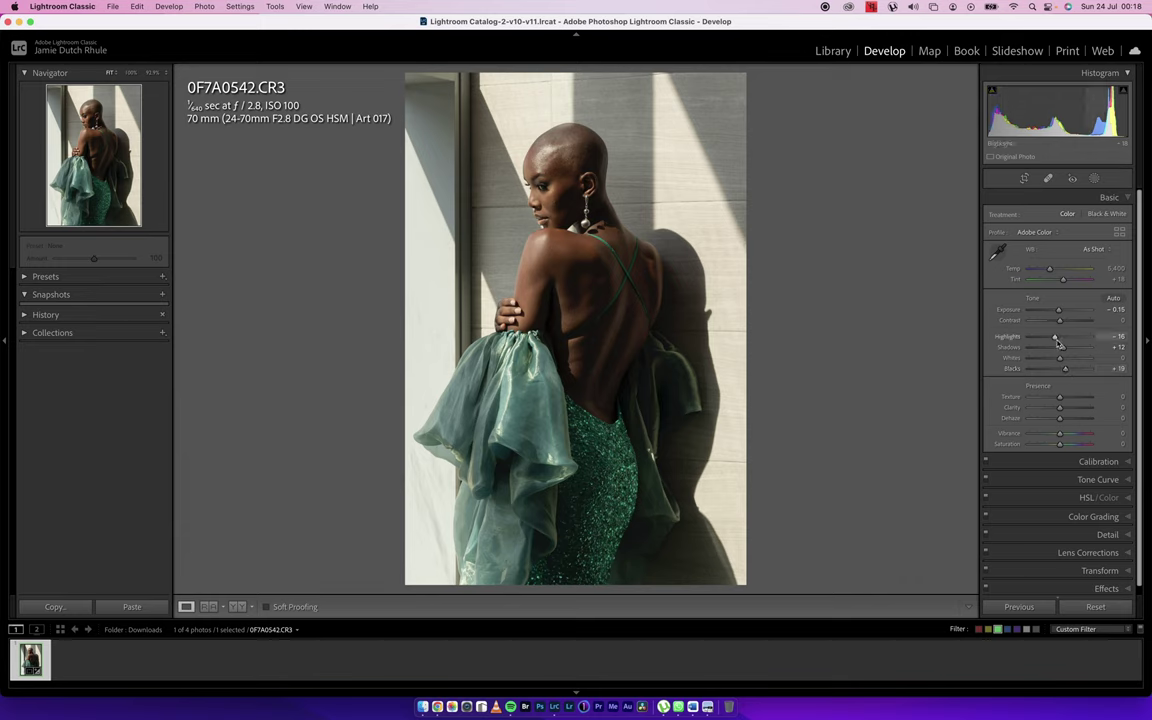
left_click_drag(1056, 338, 1059, 344)
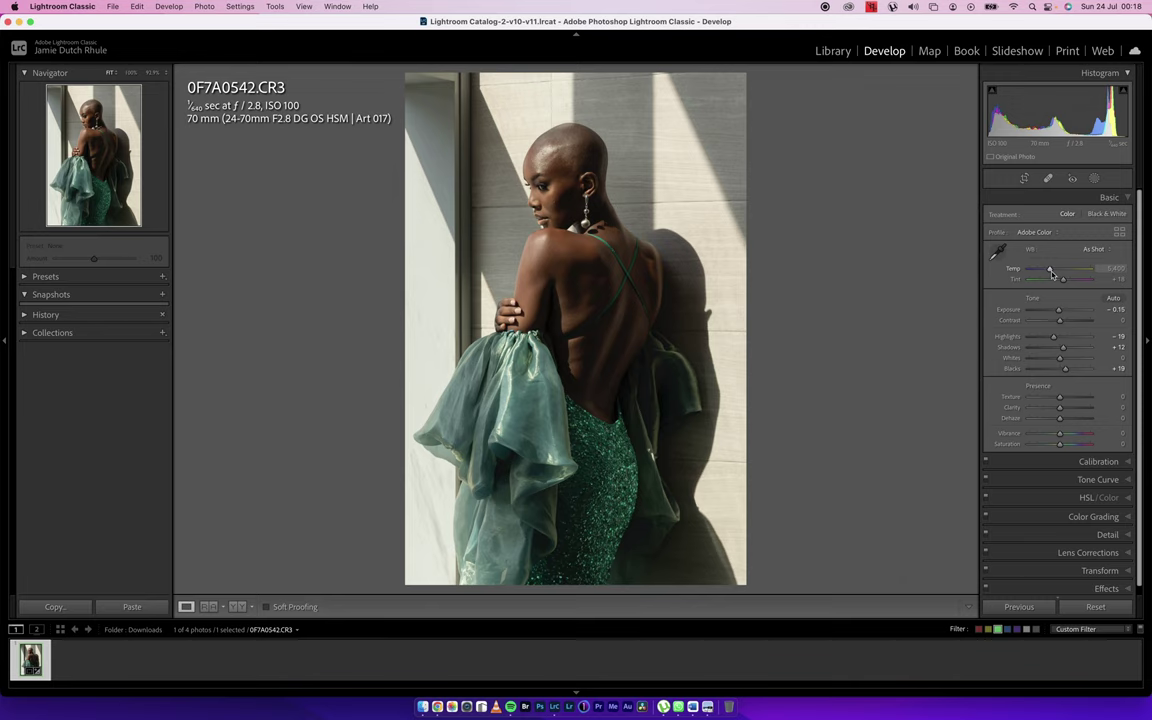
Cool the white balance temperature to 5,146 and set Vibrance to +6 and Saturation to −10.
left_click_drag(1052, 272, 1050, 274)
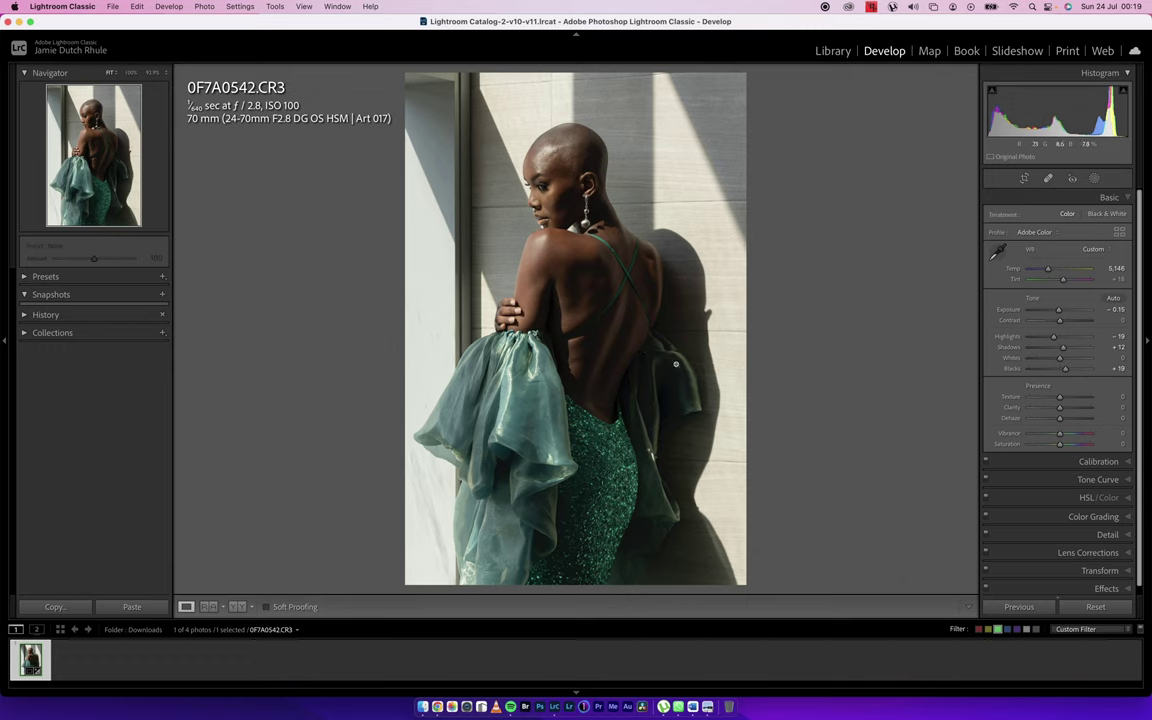
left_click(1059, 444)
left_click_drag(1060, 447, 1058, 448)
left_click_drag(1059, 434, 1062, 439)
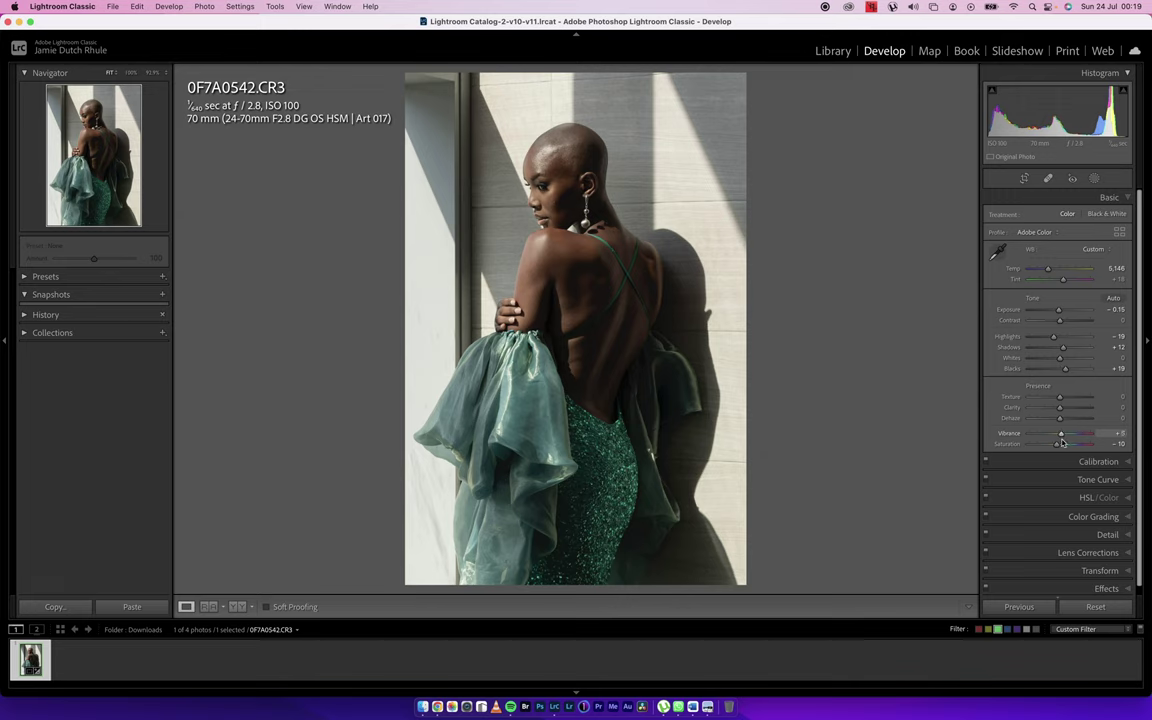
left_click_drag(1062, 443, 1061, 450)
left_click(1052, 201)
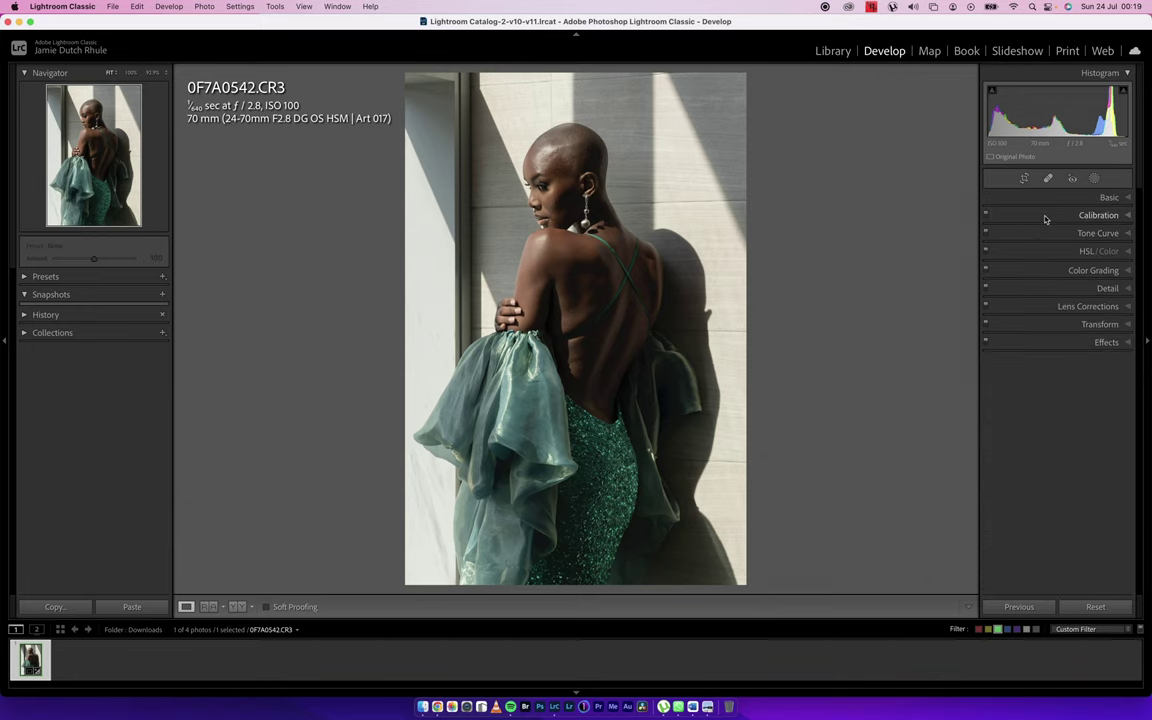
Add a midtone point and a shadow point at about input 58, output 59 to the RGB point tone curve.
left_click(1045, 216)
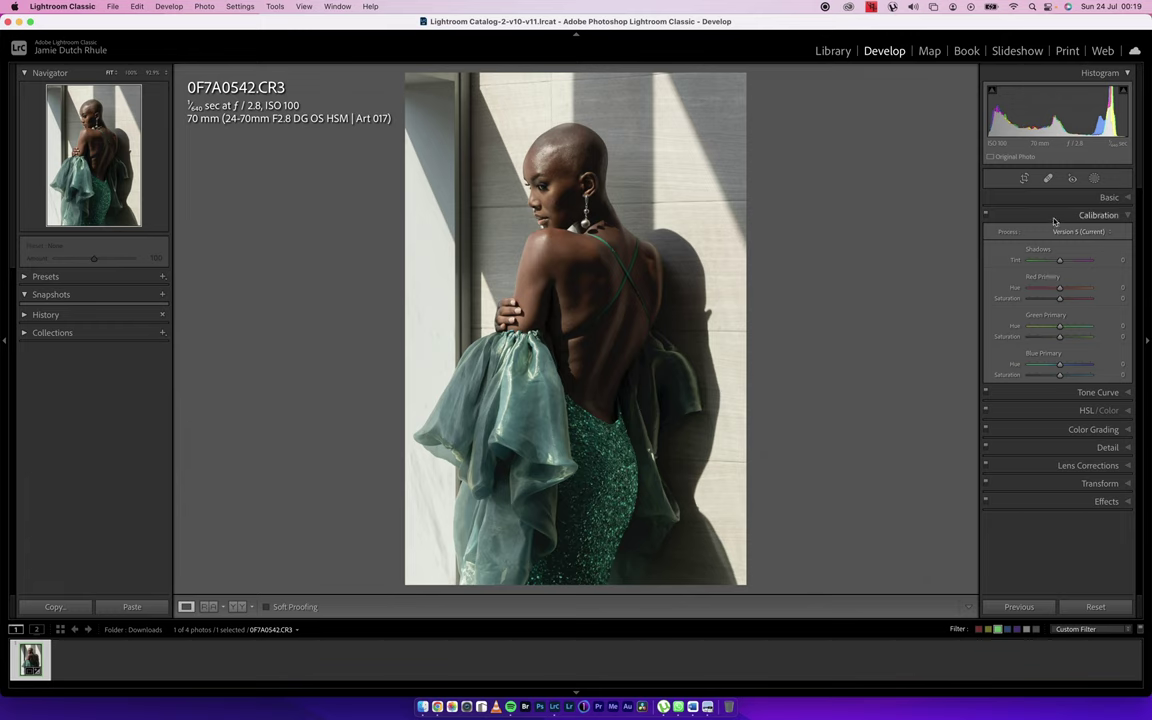
left_click(1054, 218)
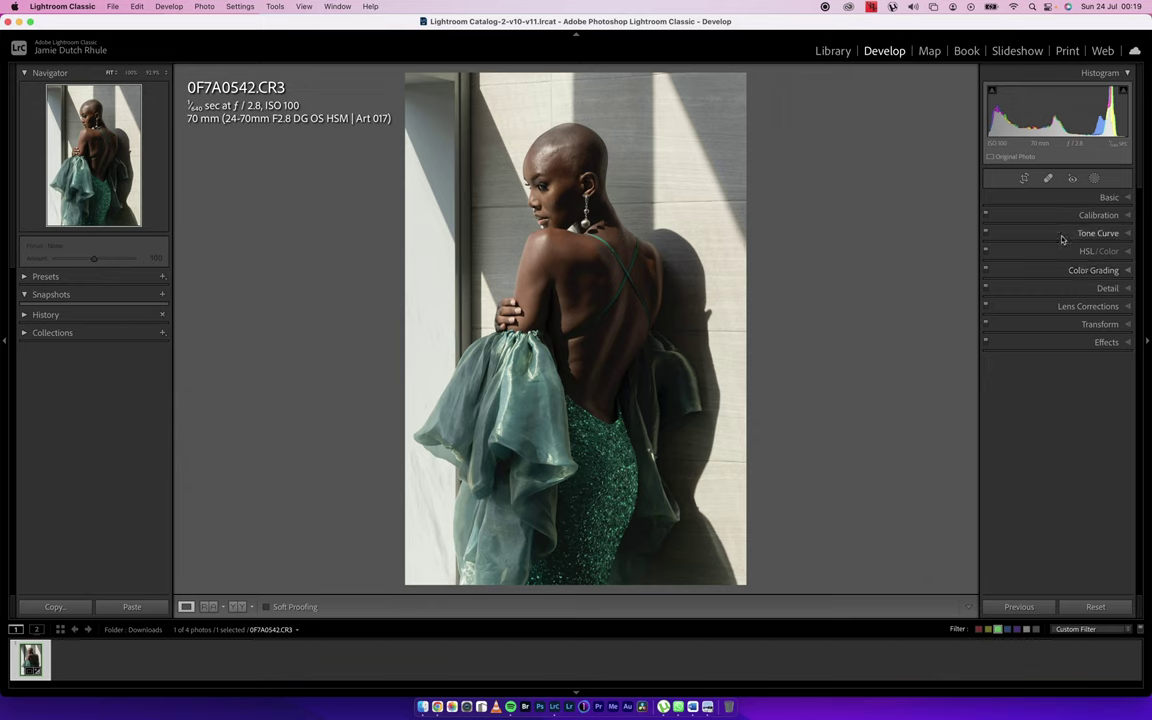
left_click(1065, 234)
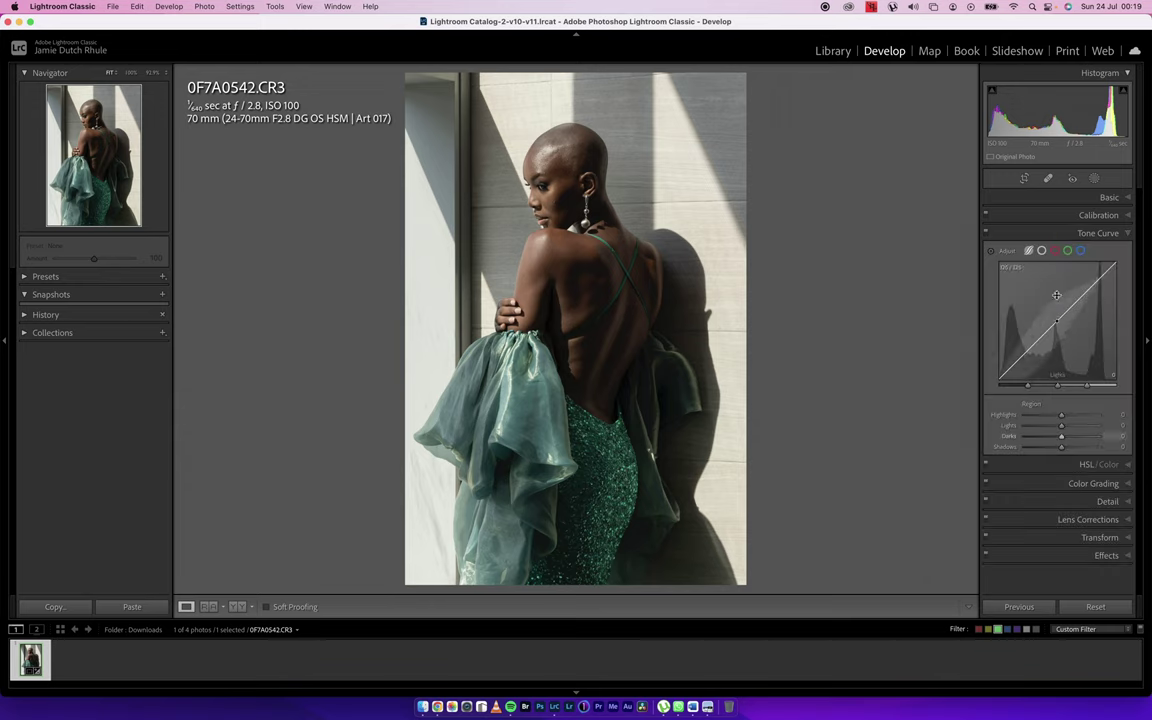
left_click(1042, 252)
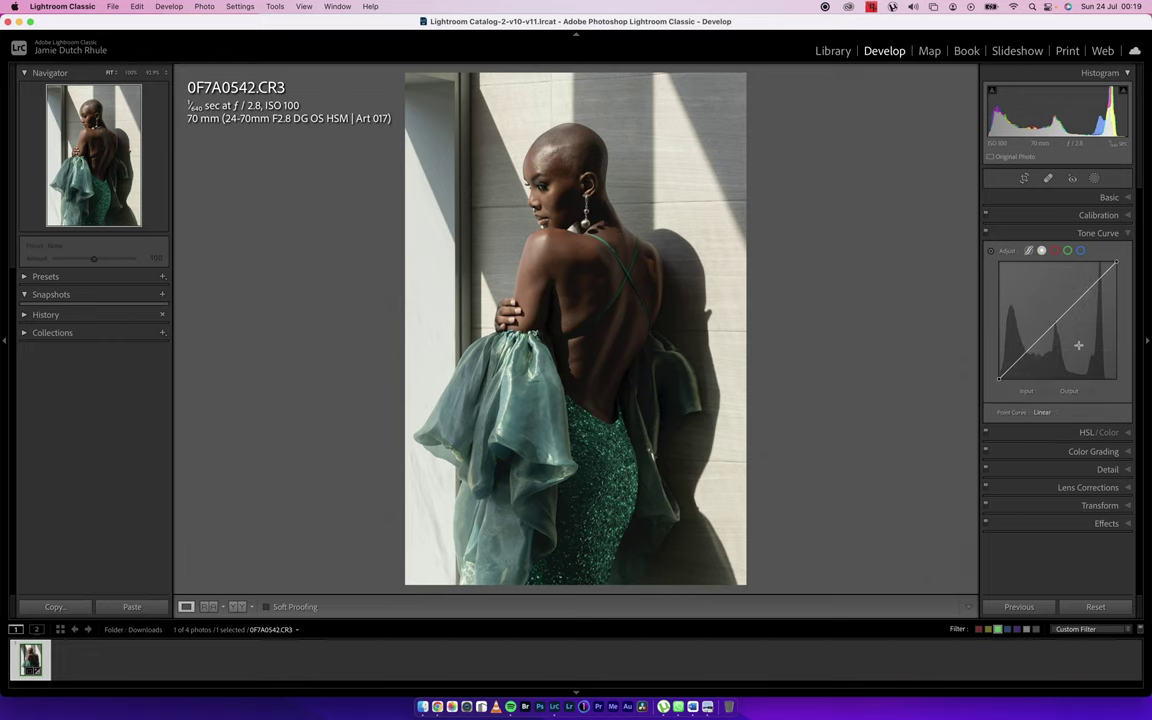
left_click(1057, 320)
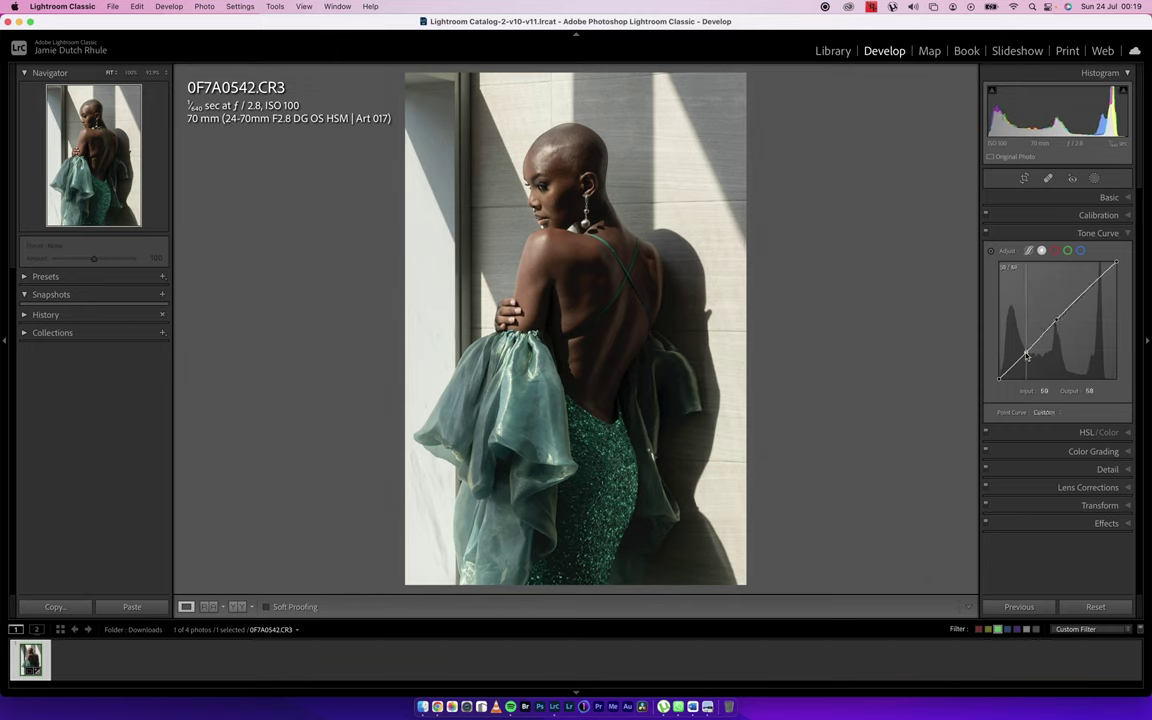
left_click(1025, 352)
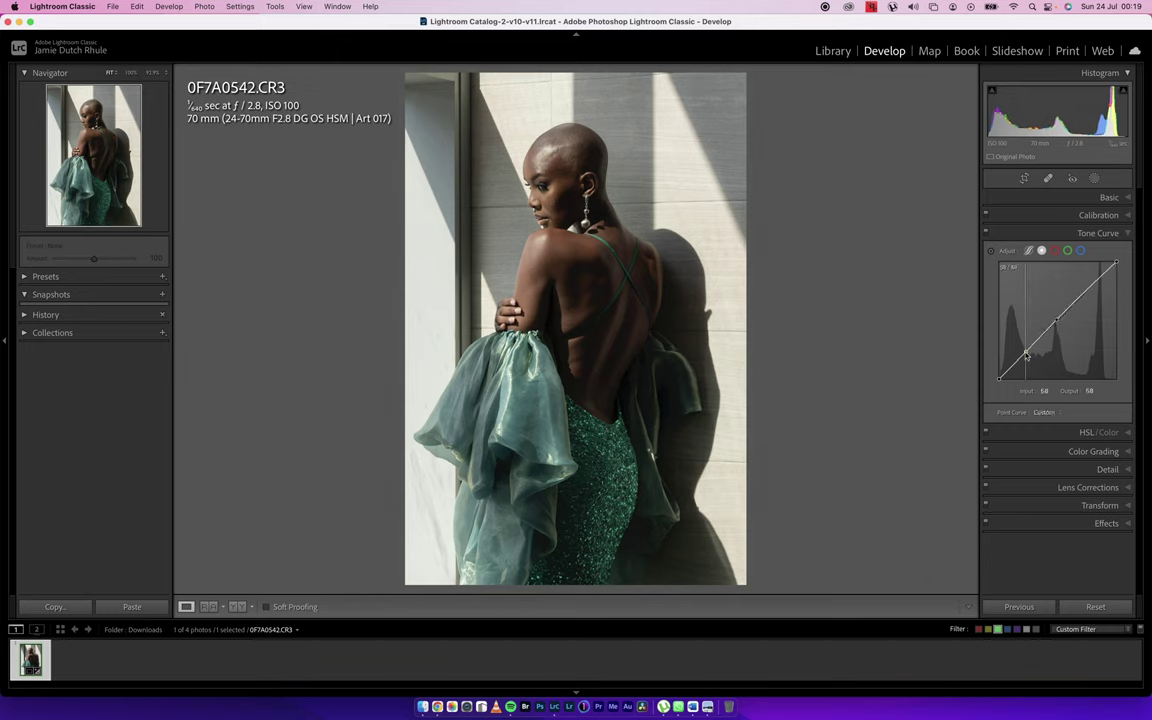
Try Dehaze at about +15 on the photo and reset it to 0.
left_click(1063, 197)
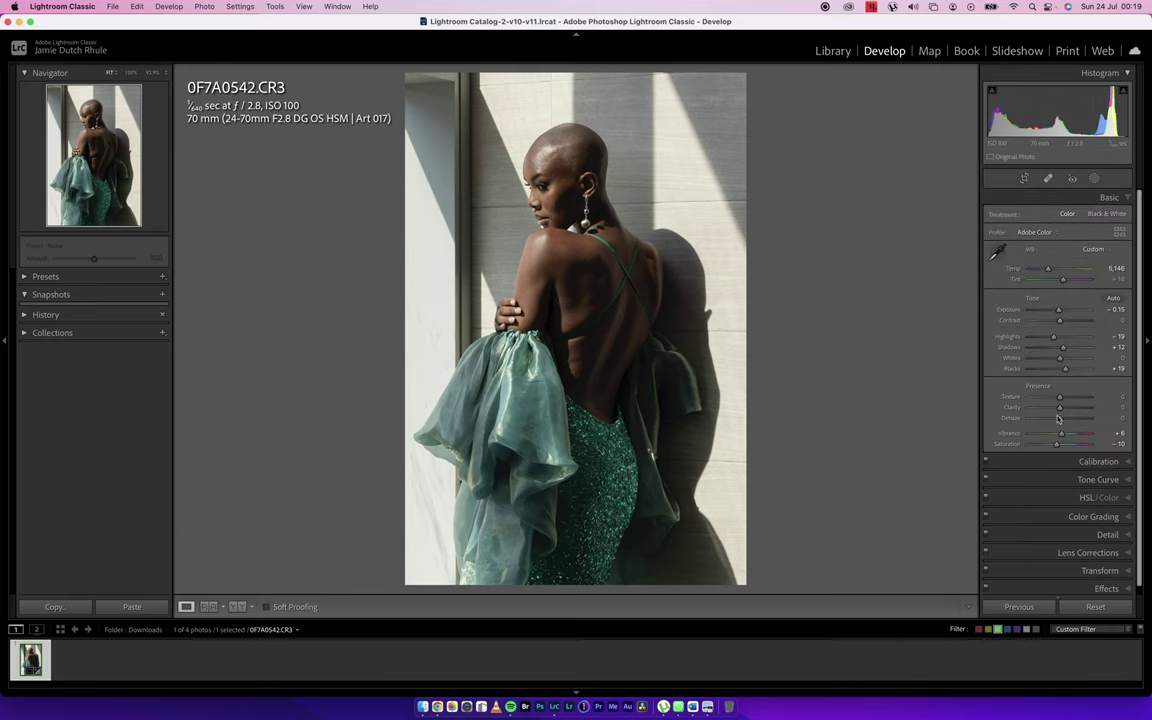
left_click_drag(1059, 418, 1064, 421)
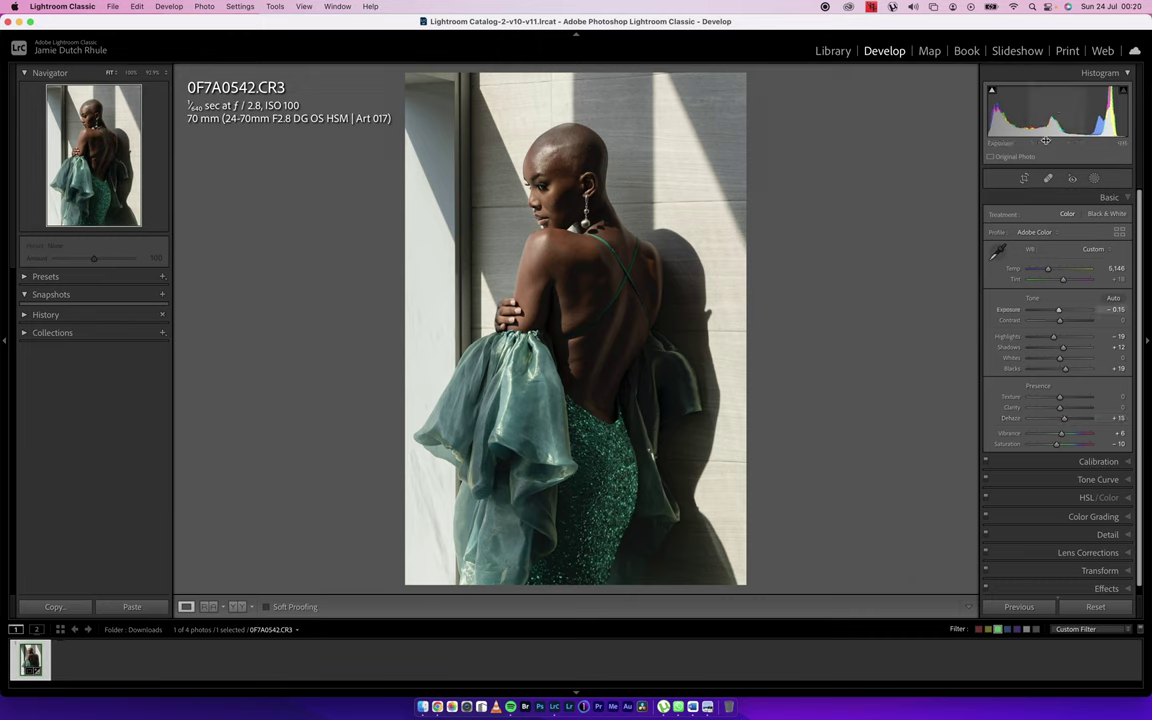
left_click_drag(1063, 419, 1067, 424)
double_click(1064, 421)
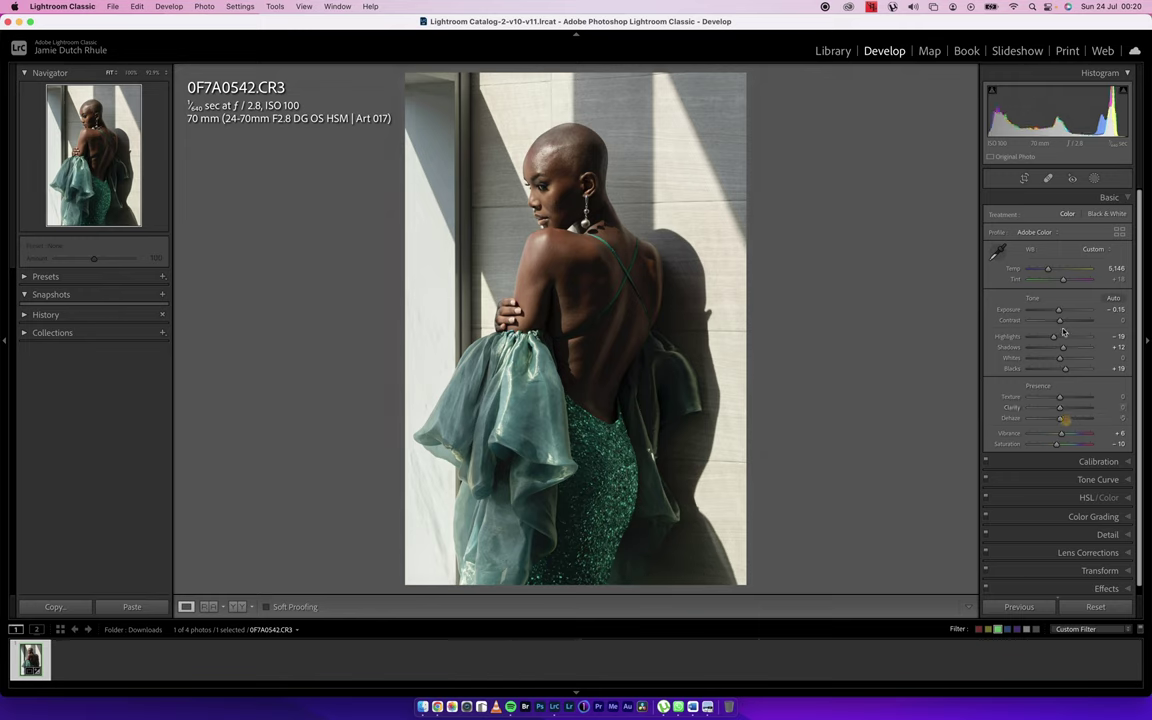
Try raising the Contrast to compare its effect with Dehaze, and reset it to 0.
left_click_drag(1060, 320, 1067, 325)
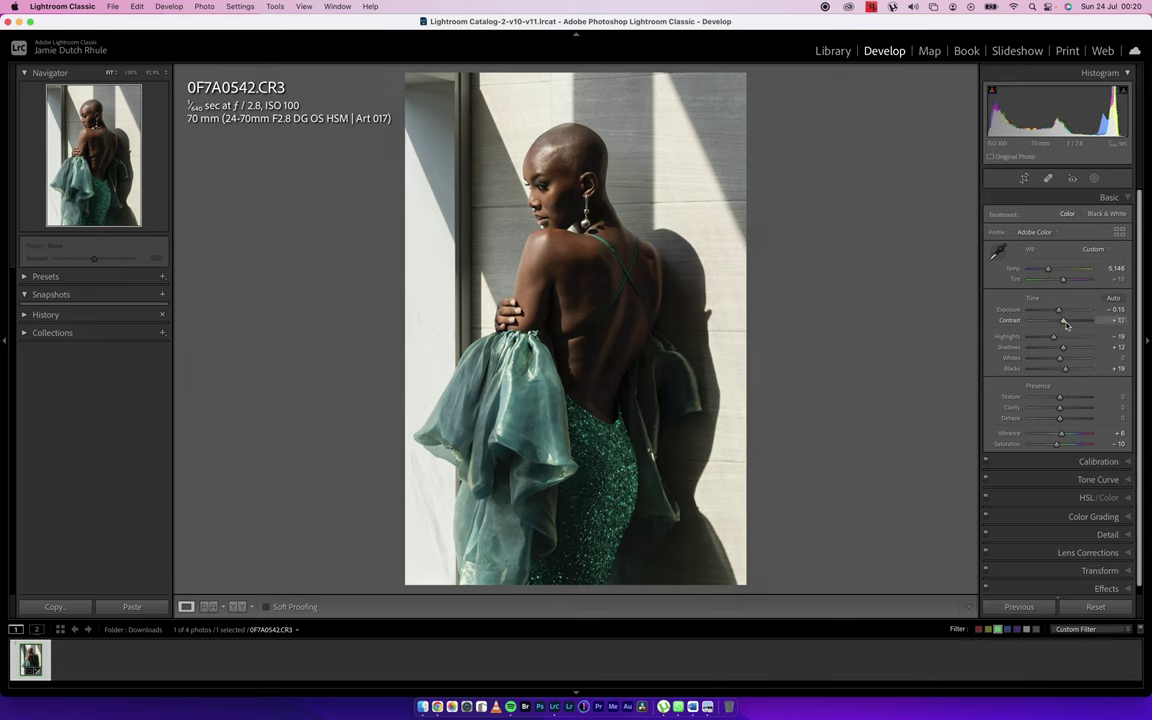
double_click(1067, 321)
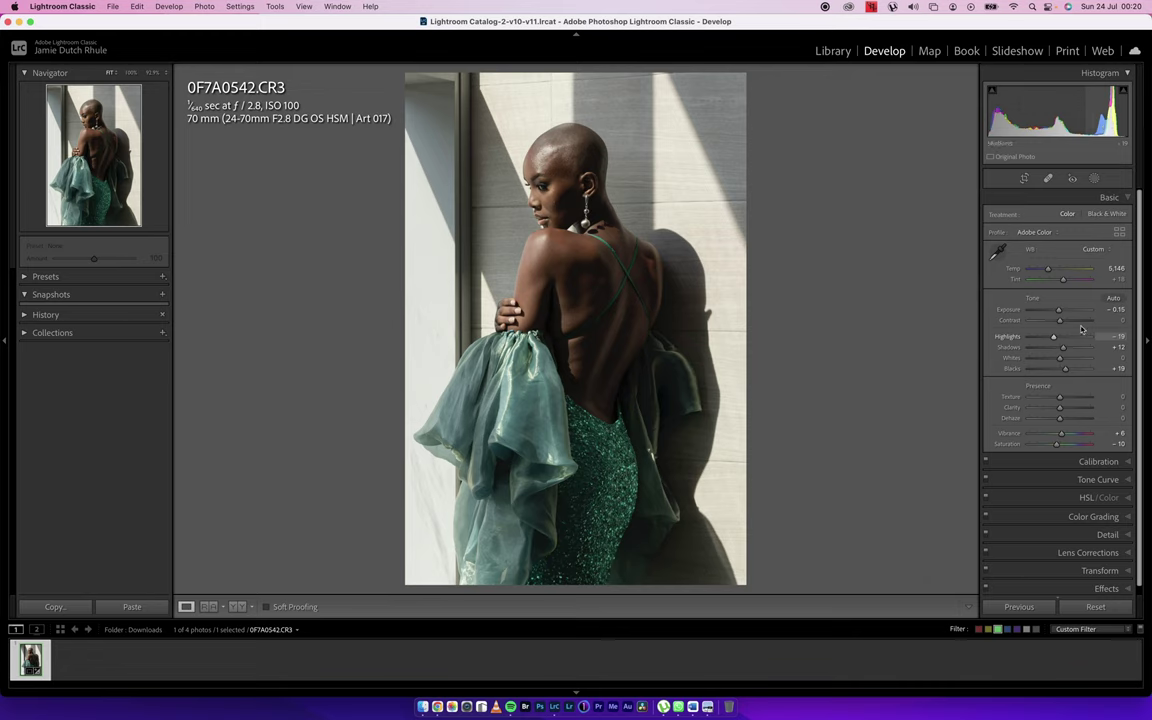
left_click_drag(1059, 320, 1088, 323)
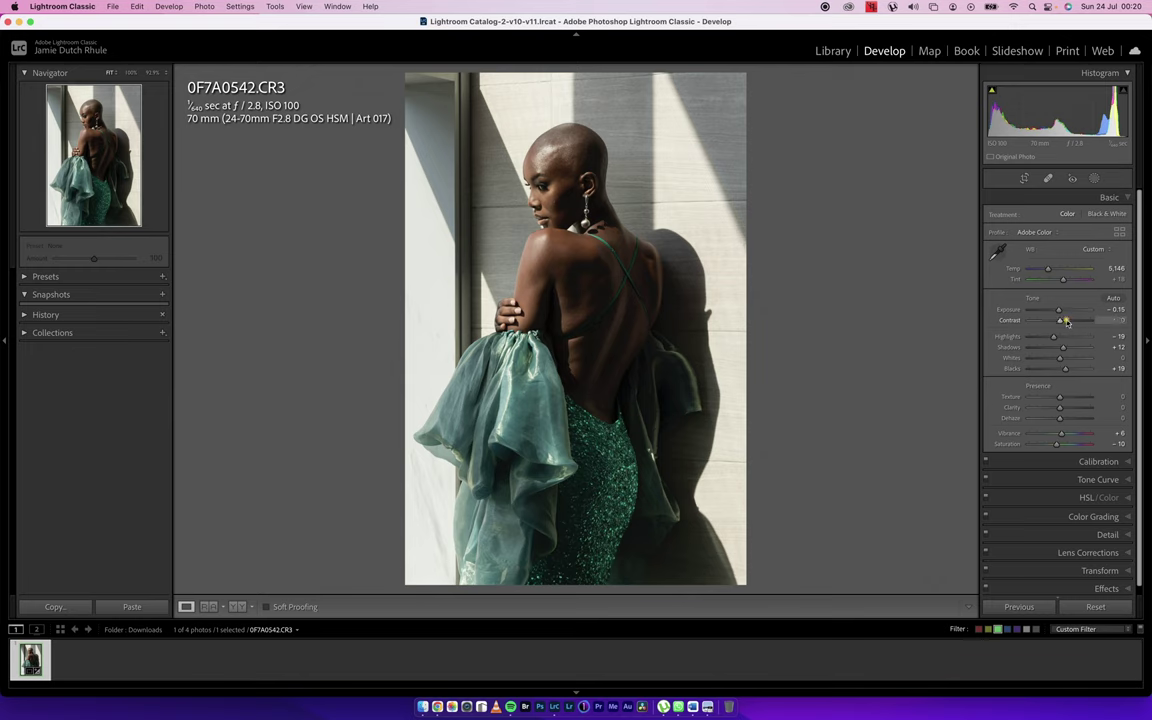
double_click(1067, 322)
Set Dehaze to +15 and fine-tune Clarity slightly in the basic adjustments.
left_click_drag(1062, 421, 1069, 424)
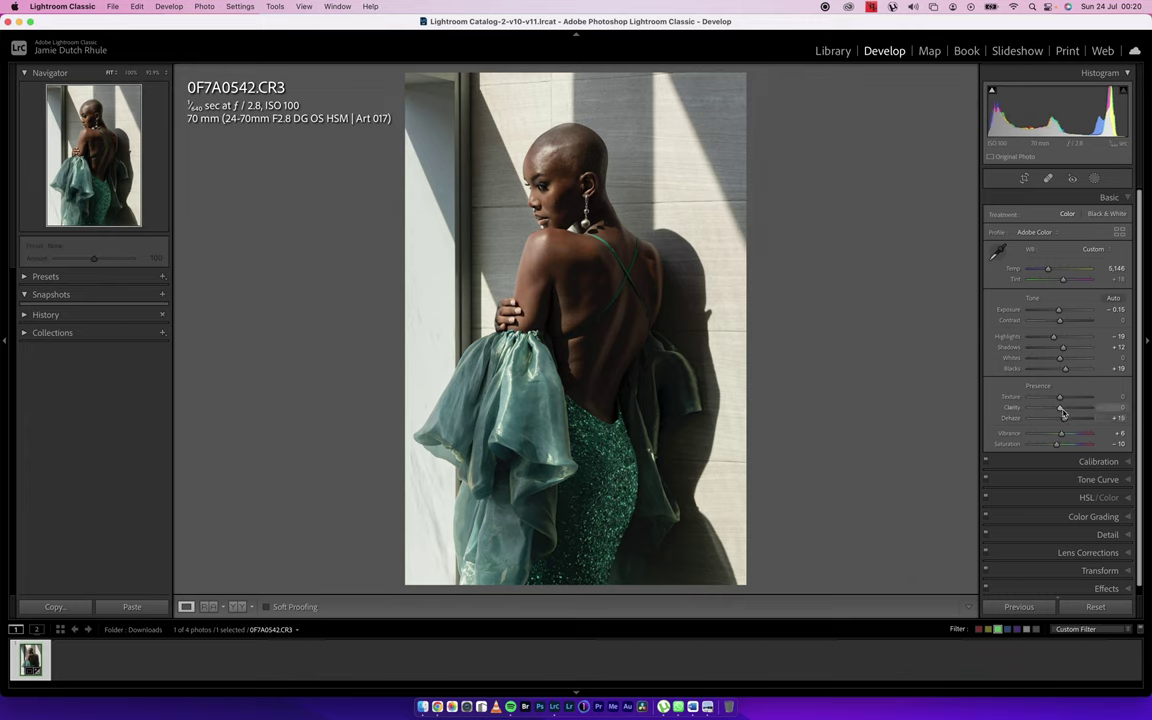
left_click_drag(1061, 413, 1060, 415)
left_click(1066, 197)
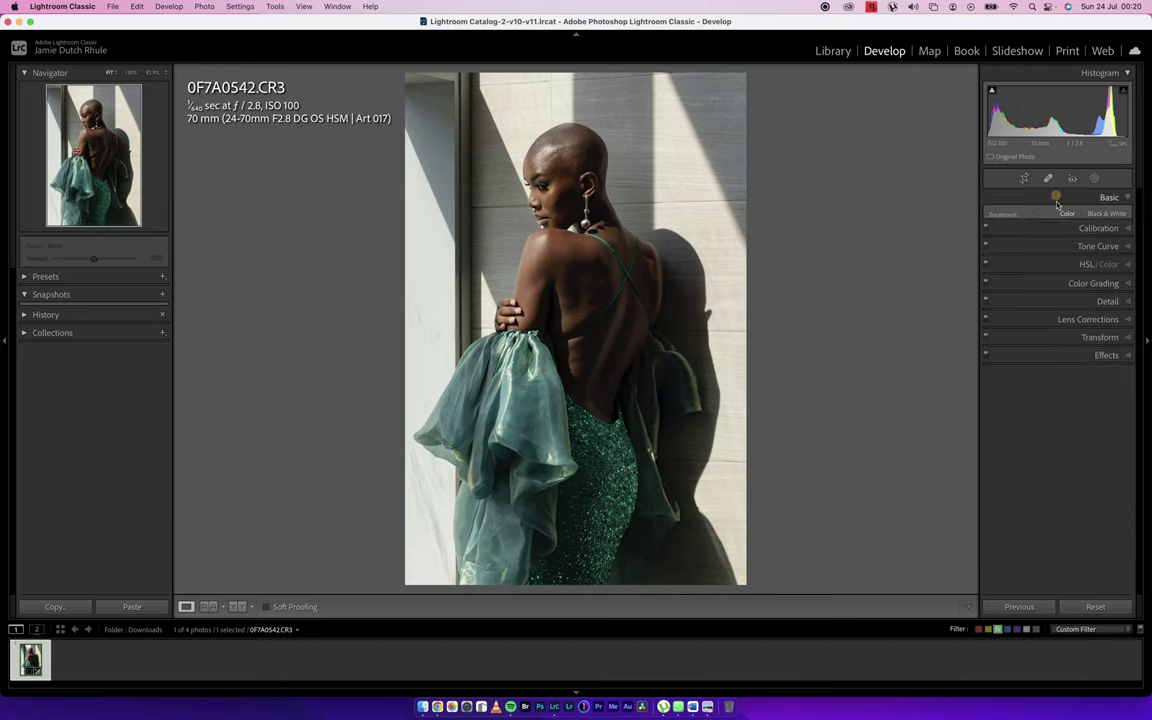
Lower the Orange luminance to -70 in the HSL adjustments to darken the skin tones.
left_click(1055, 236)
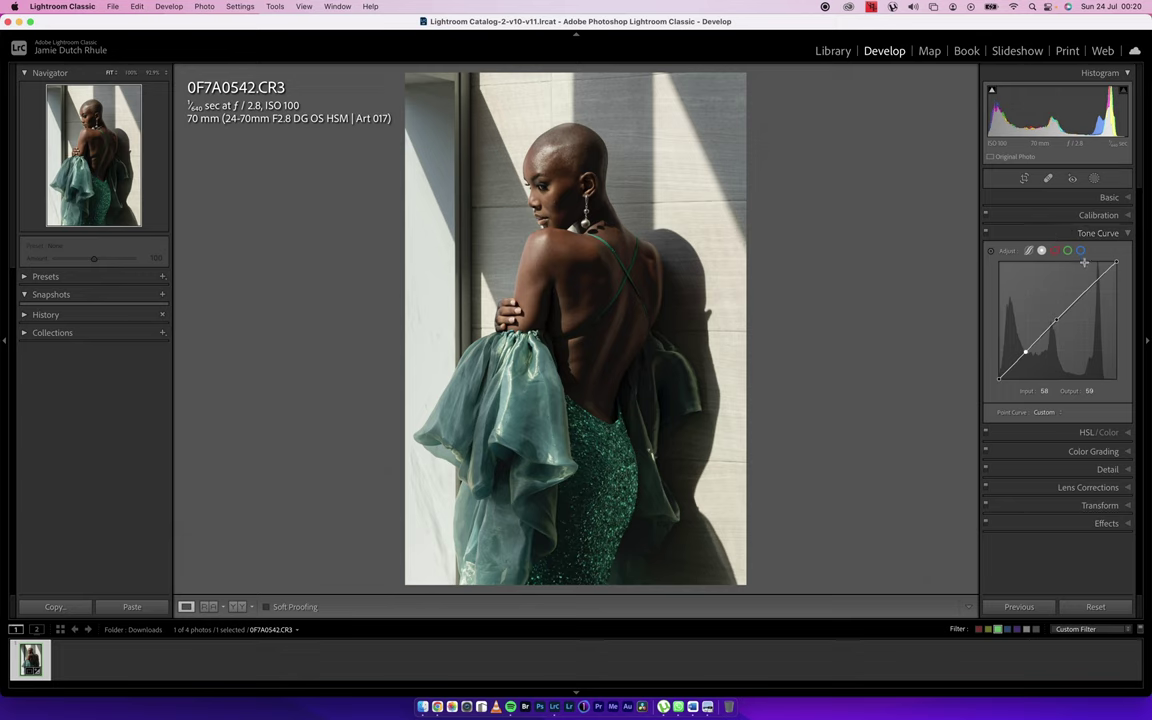
left_click(1062, 234)
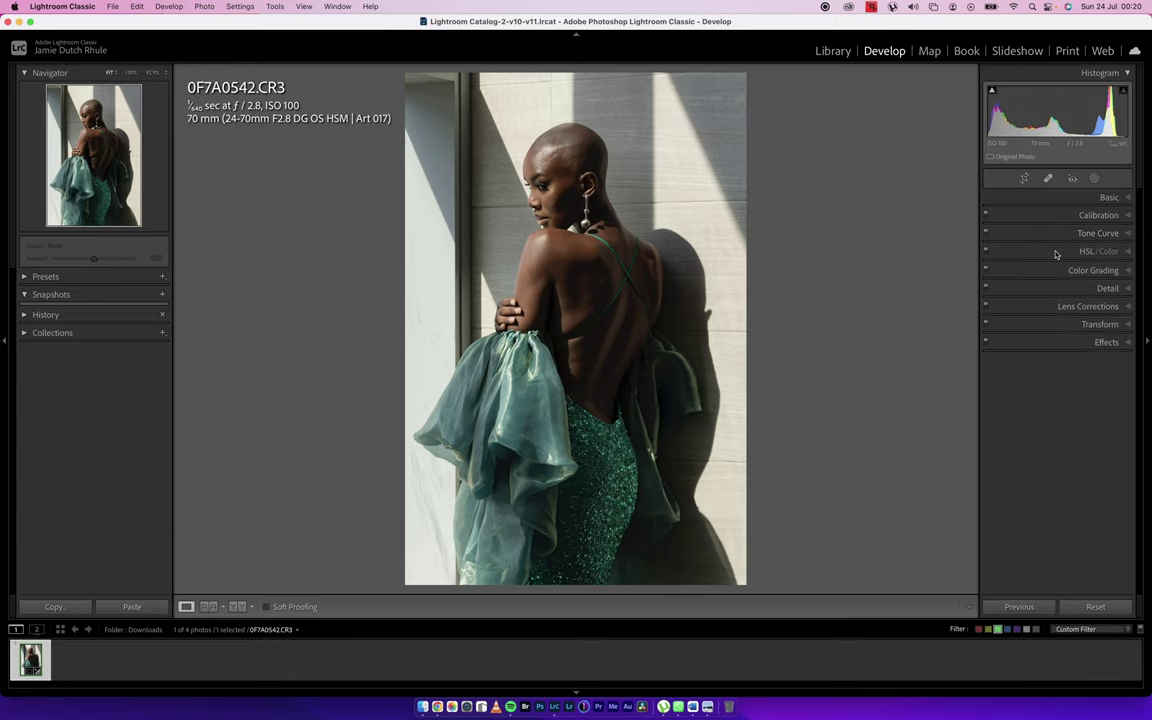
left_click(1055, 253)
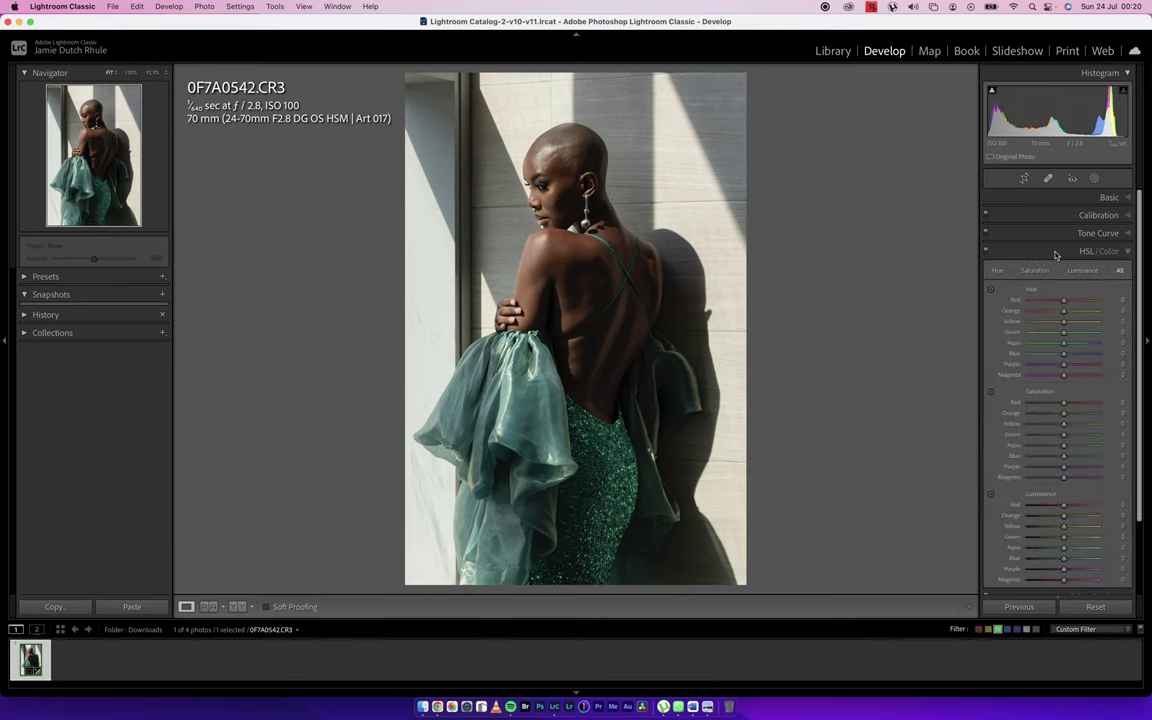
left_click(1000, 272)
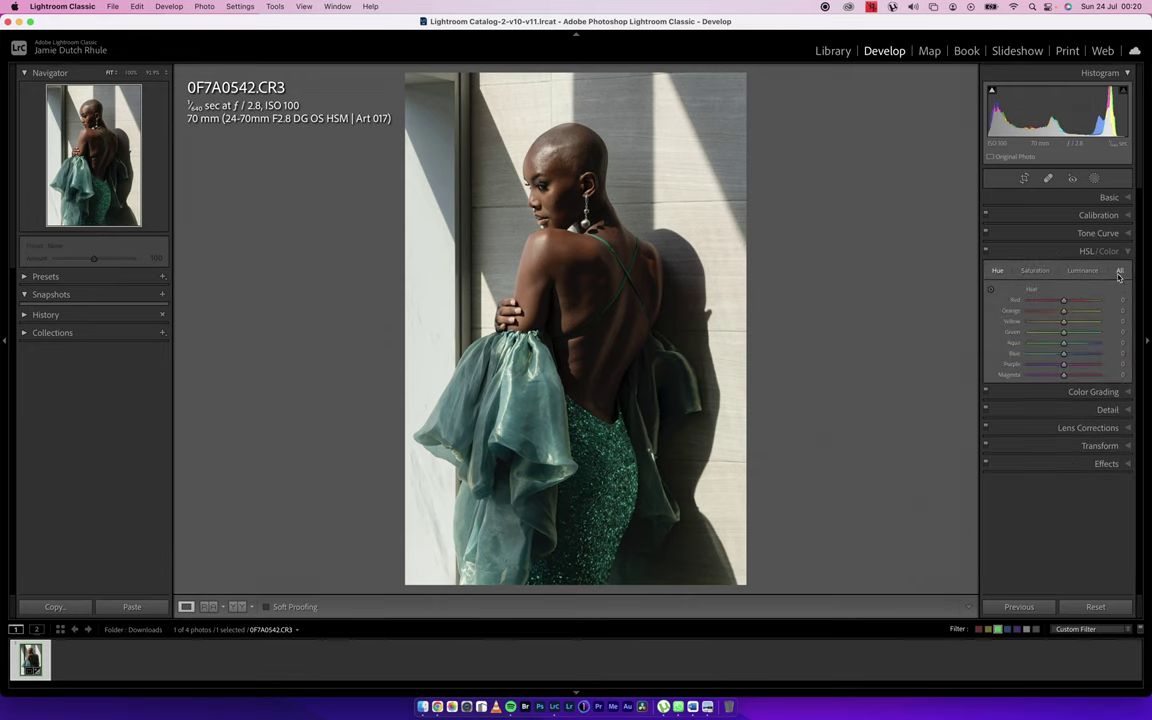
left_click(1085, 271)
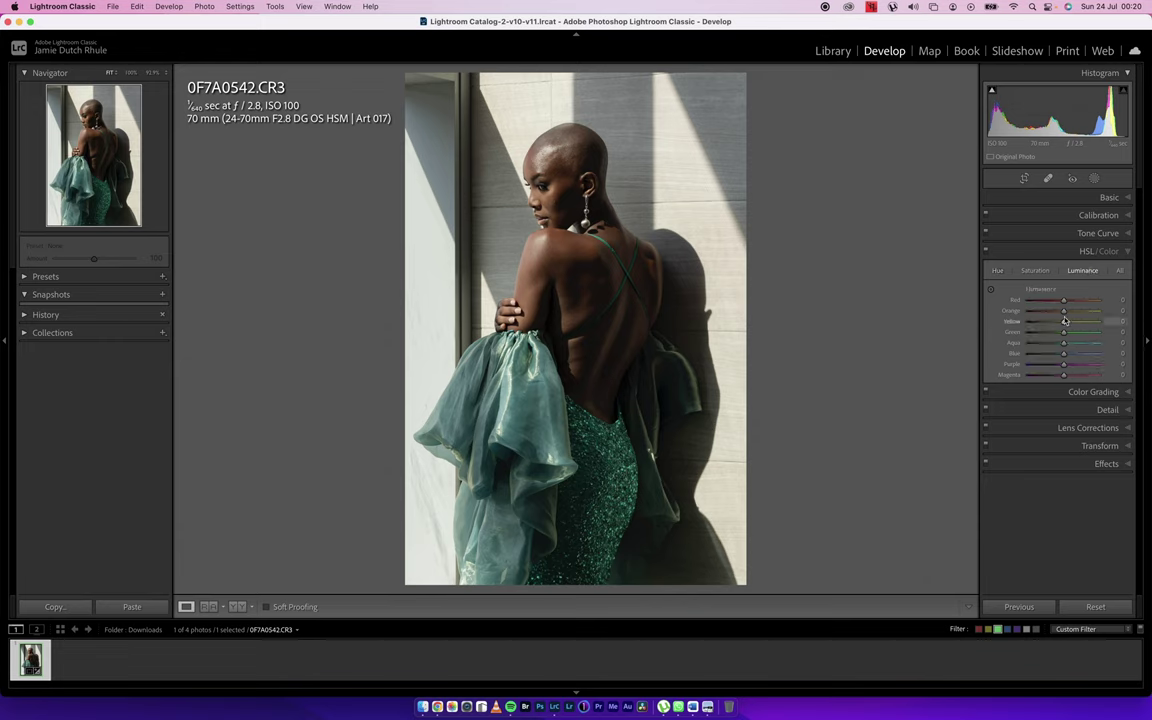
left_click_drag(1063, 311, 1050, 318)
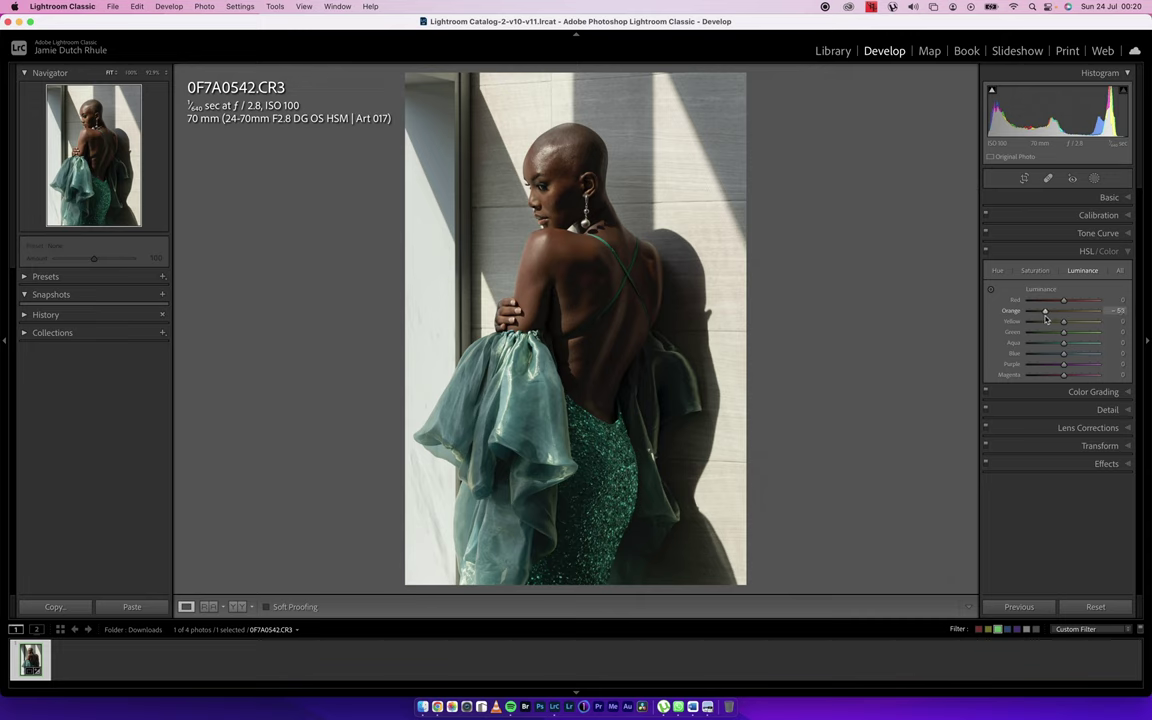
double_click(1049, 316)
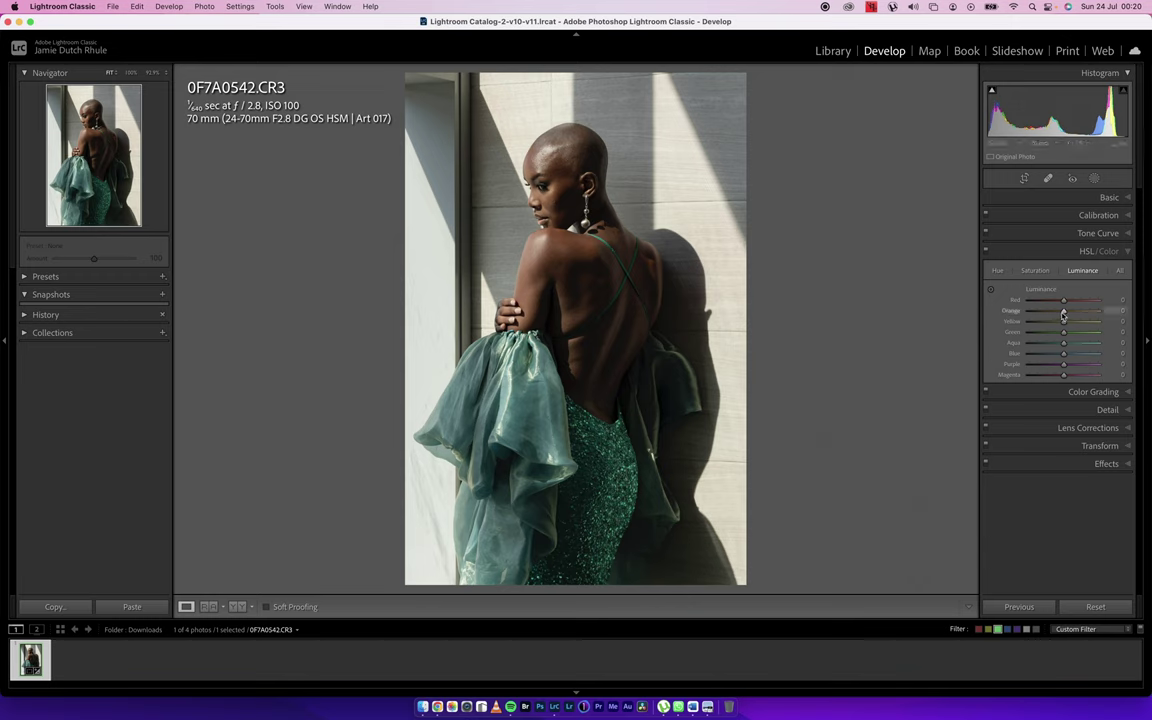
left_click_drag(1063, 311, 1040, 312)
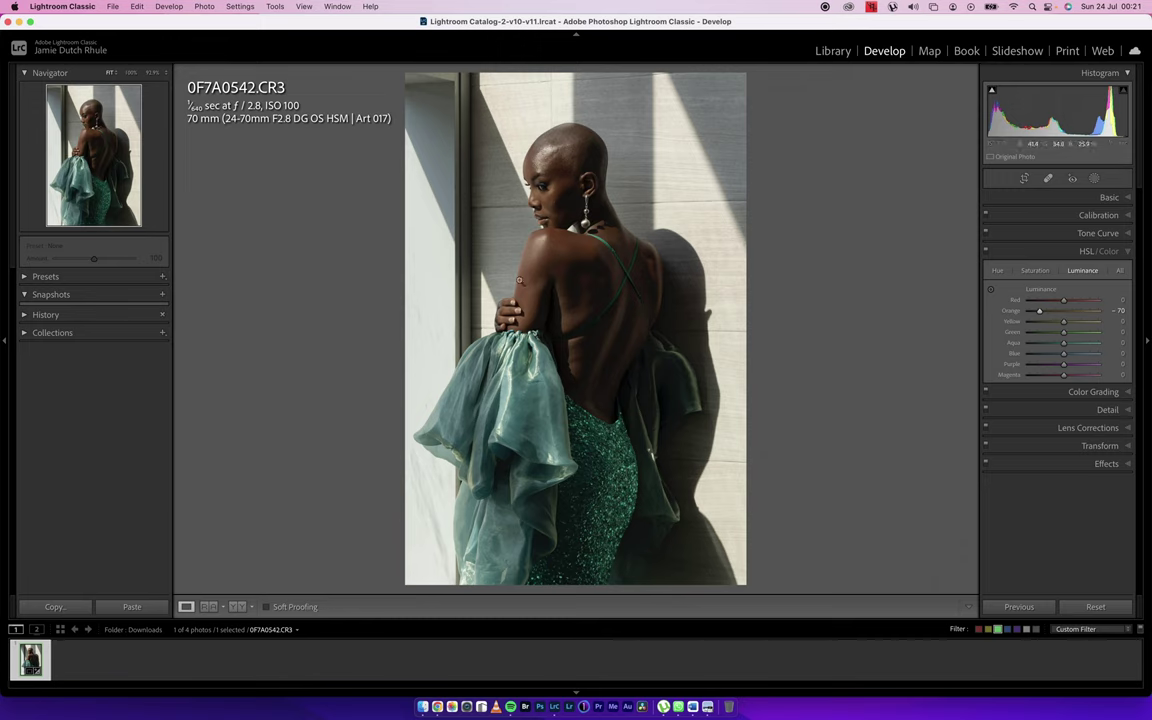
Compare the photo with and without the HSL adjustments.
left_click(986, 252)
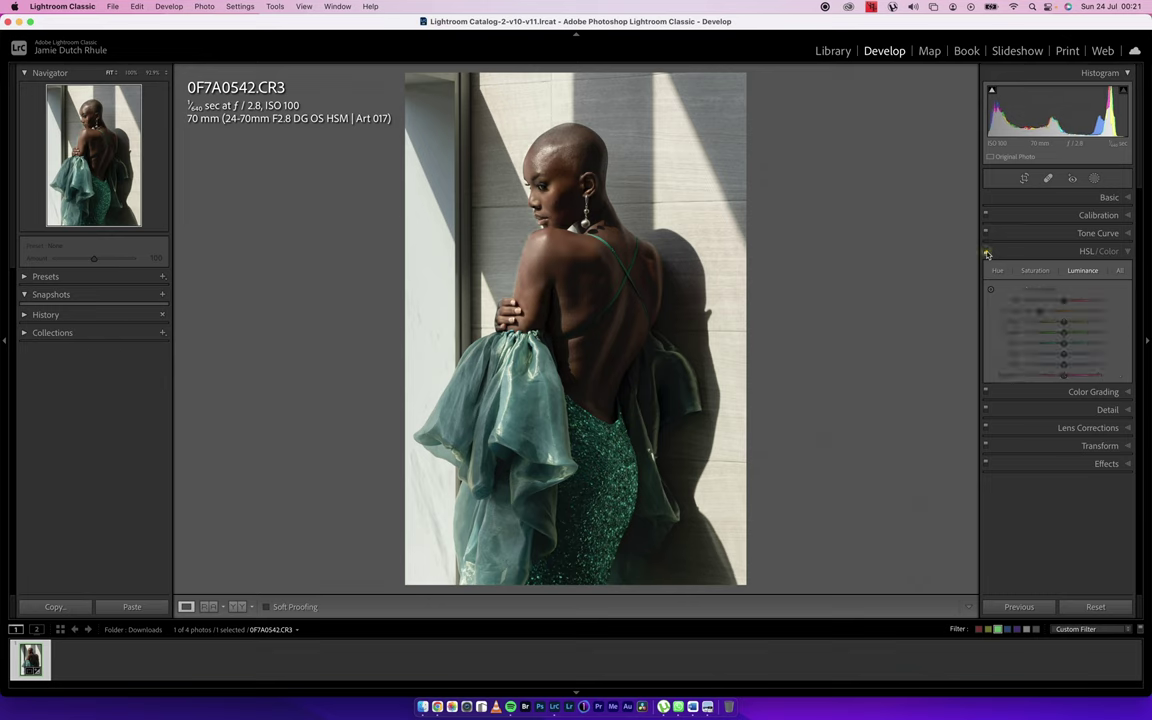
left_click(986, 252)
left_click(986, 252)
left_click(986, 252)
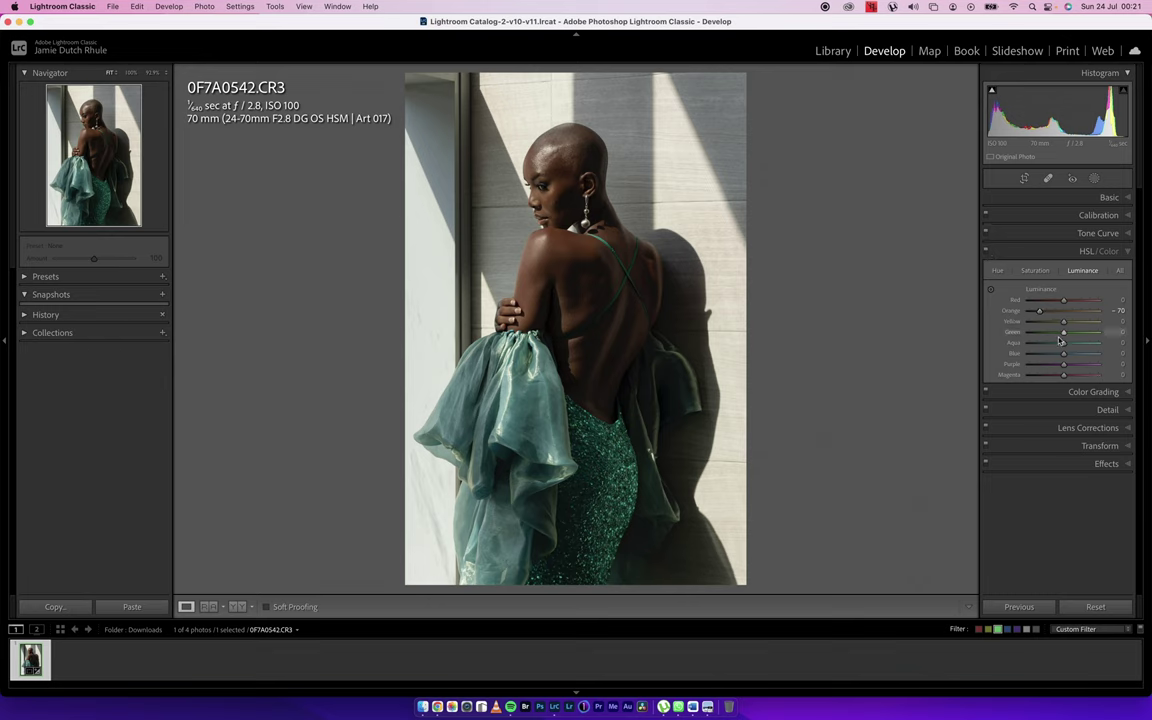
Set the HSL luminance to Yellow -26, Red -59, Blue -85, Purple +100 and Magenta +100.
left_click_drag(1063, 321, 1051, 329)
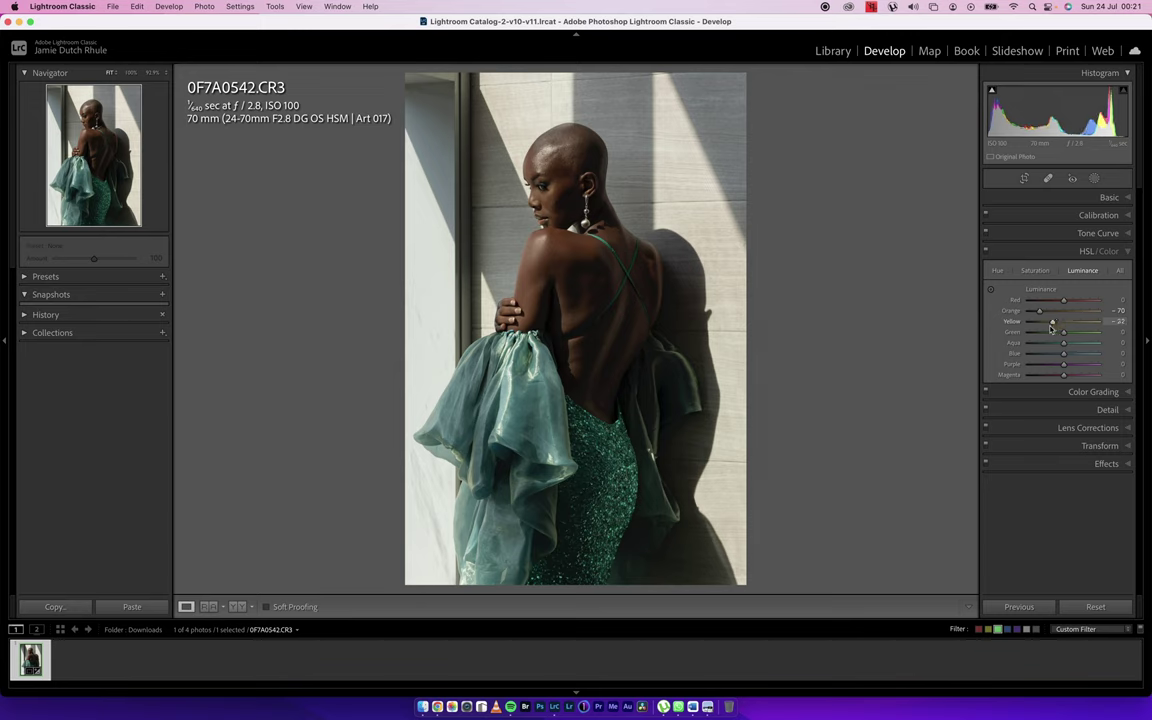
left_click_drag(1051, 329, 1047, 308)
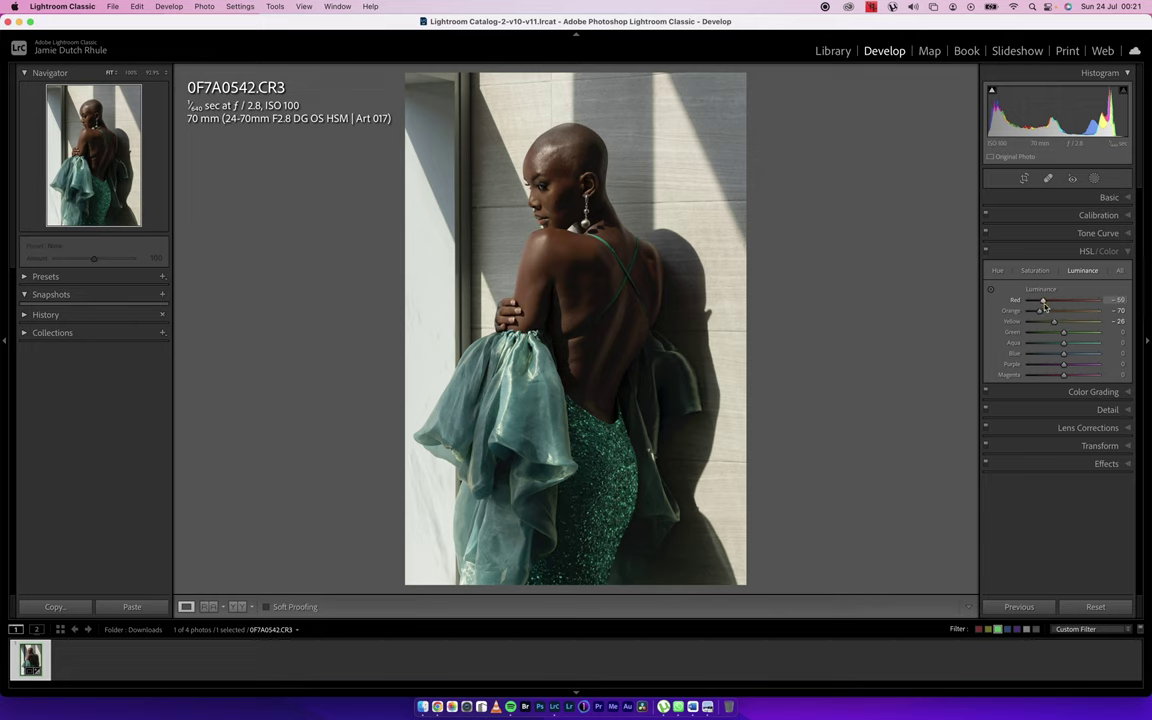
left_click_drag(1064, 357, 1038, 362)
left_click_drag(1063, 375, 1110, 373)
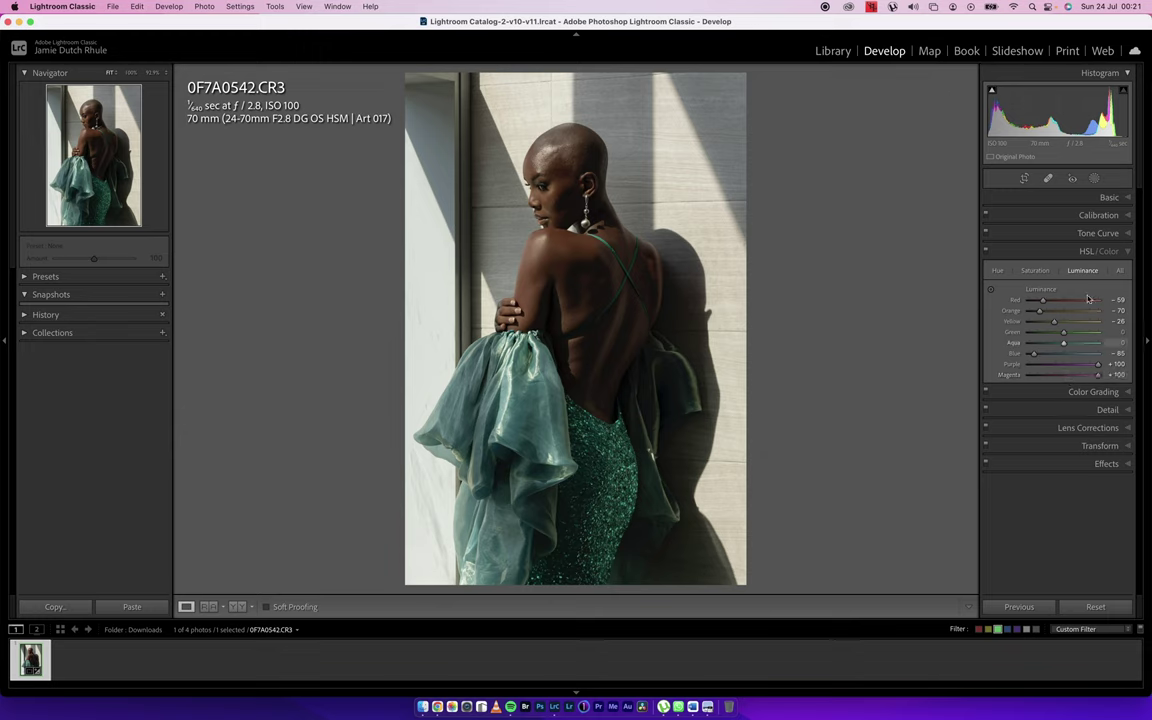
Set the HSL saturation to Purple -100, Magenta -100, Blue -63, Aqua +28 and Green +35.
left_click(1035, 270)
left_click_drag(1063, 364, 965, 352)
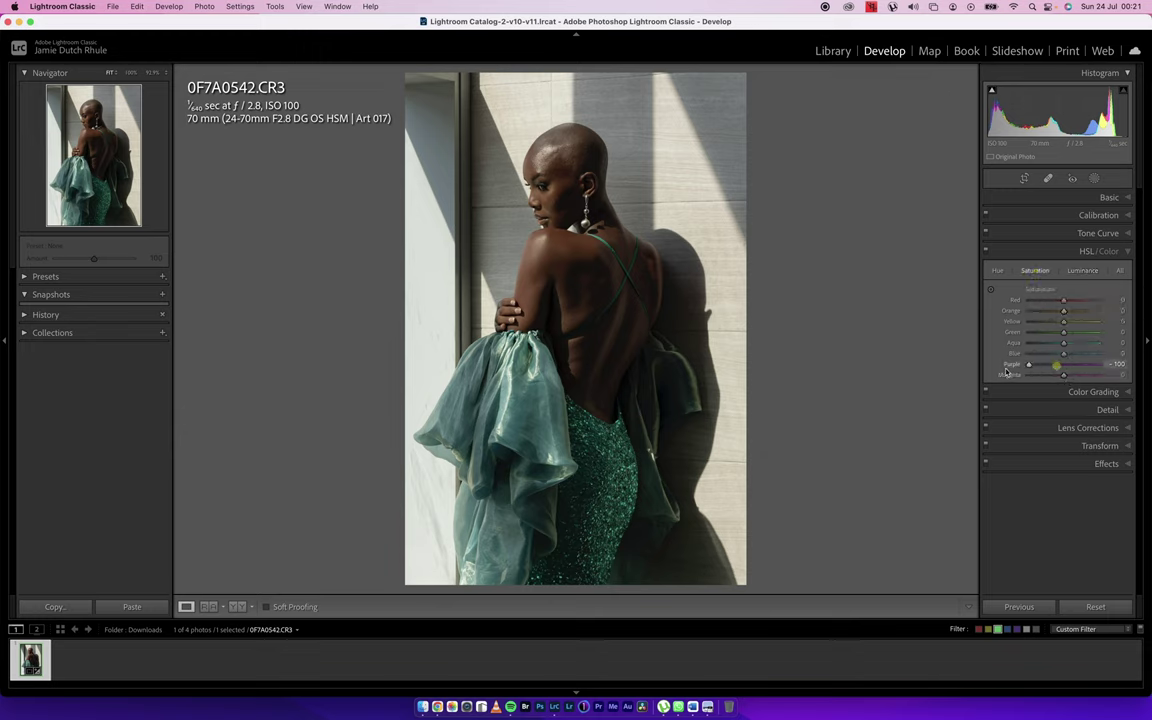
left_click_drag(1063, 375, 978, 380)
left_click_drag(1064, 342, 1077, 345)
left_click_drag(1078, 346, 1075, 341)
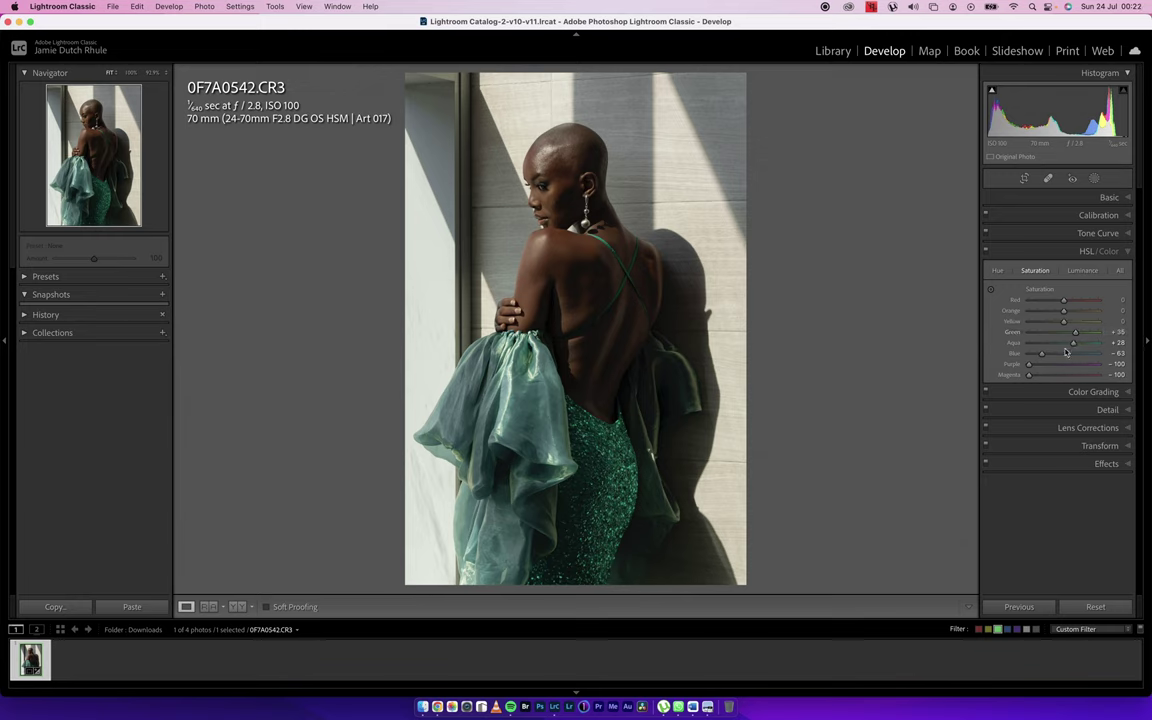
Set the Yellow saturation to -100, comparing it with the default on a close-up of the face.
left_click_drag(1065, 325, 1023, 330)
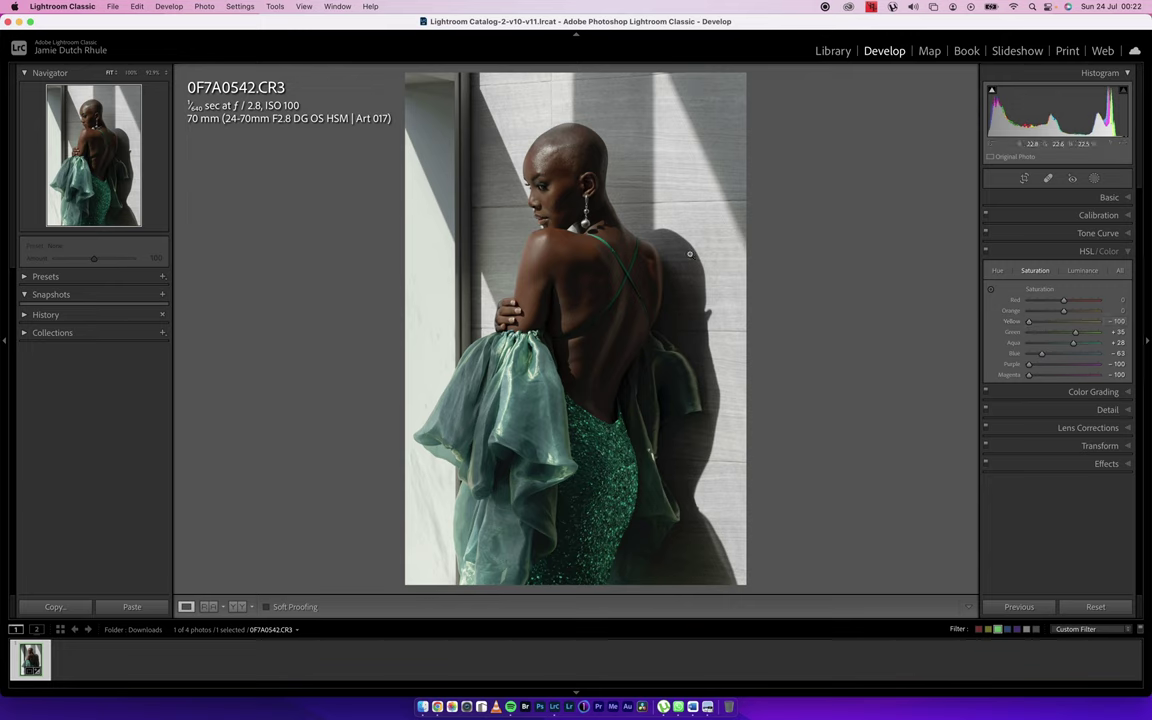
double_click(1029, 322)
key("super+z")
left_click(558, 144)
left_click_drag(556, 145, 568, 184)
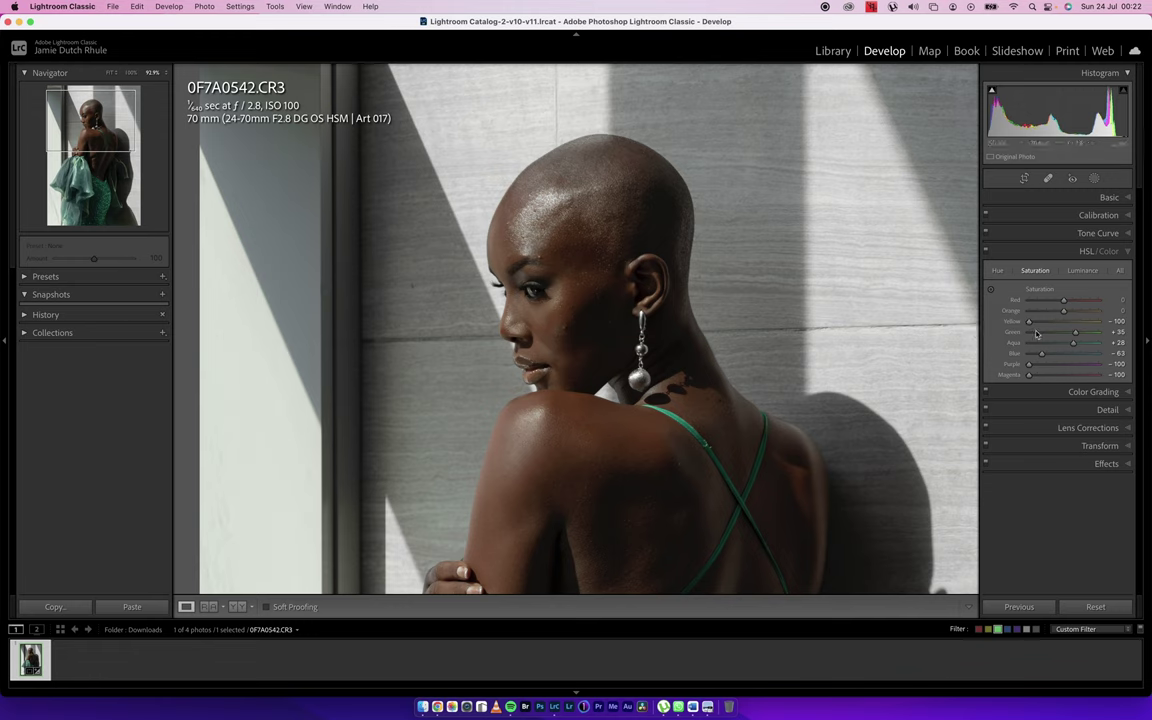
left_click_drag(1028, 322, 1034, 324)
double_click(1035, 325)
left_click(1035, 325)
left_click_drag(1037, 327, 1020, 333)
Reduce the Orange saturation to -12 and the Red saturation to -20, and return to the full photo.
left_click_drag(1066, 314, 1064, 315)
left_click_drag(1066, 305, 1059, 307)
left_click(806, 345)
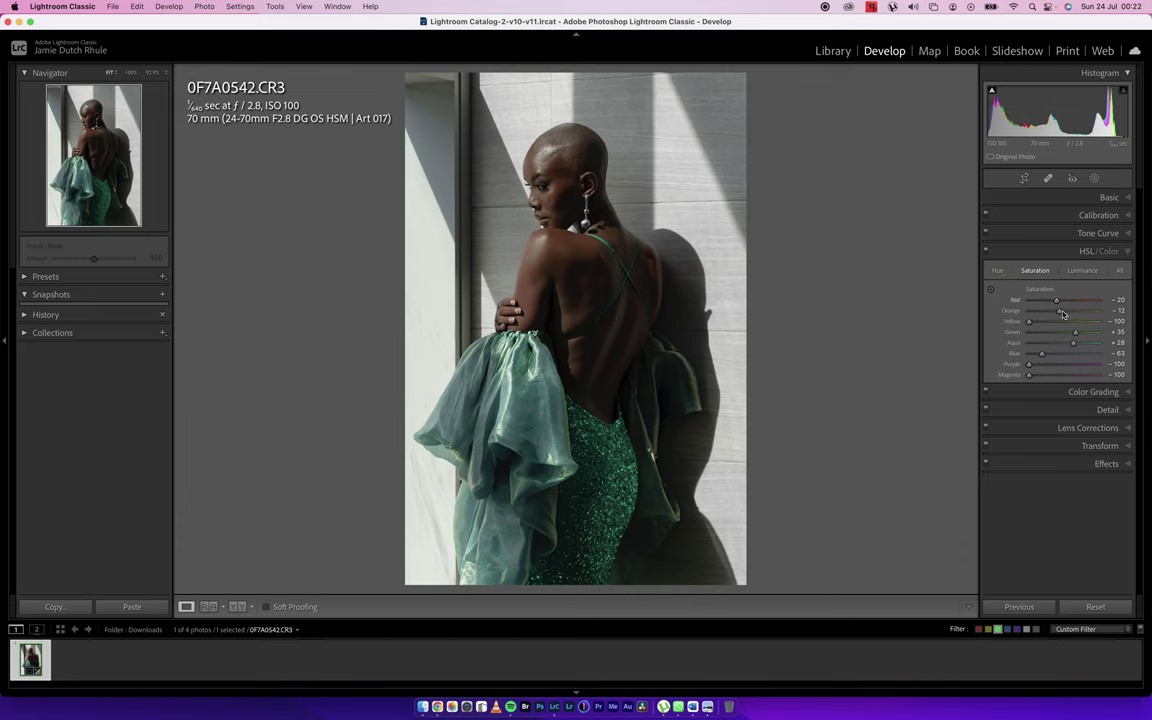
Set the HSL hue to Orange -16, Red +51 and Green +37, and adjust the Blue hue.
left_click(999, 271)
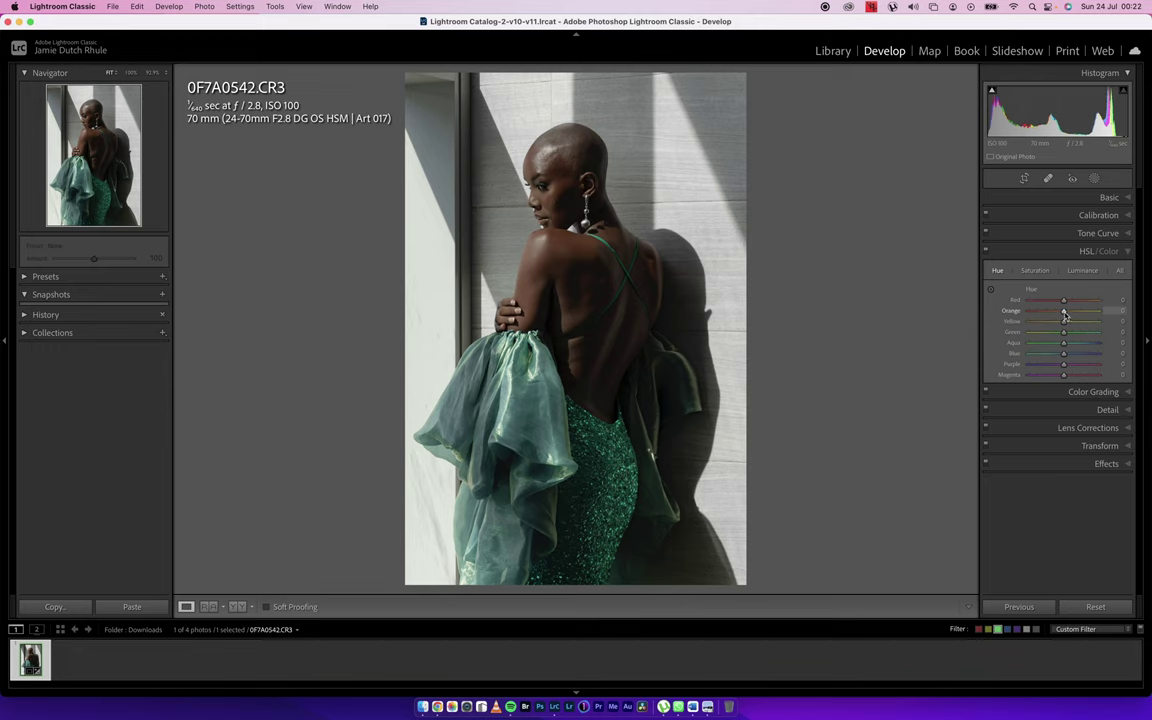
left_click_drag(1065, 315, 1061, 318)
left_click_drag(1064, 300, 1080, 307)
mouse_move(1063, 332)
left_mouse_down()
mouse_move(1052, 337)
mouse_move(1091, 339)
mouse_move(1079, 341)
left_mouse_up()
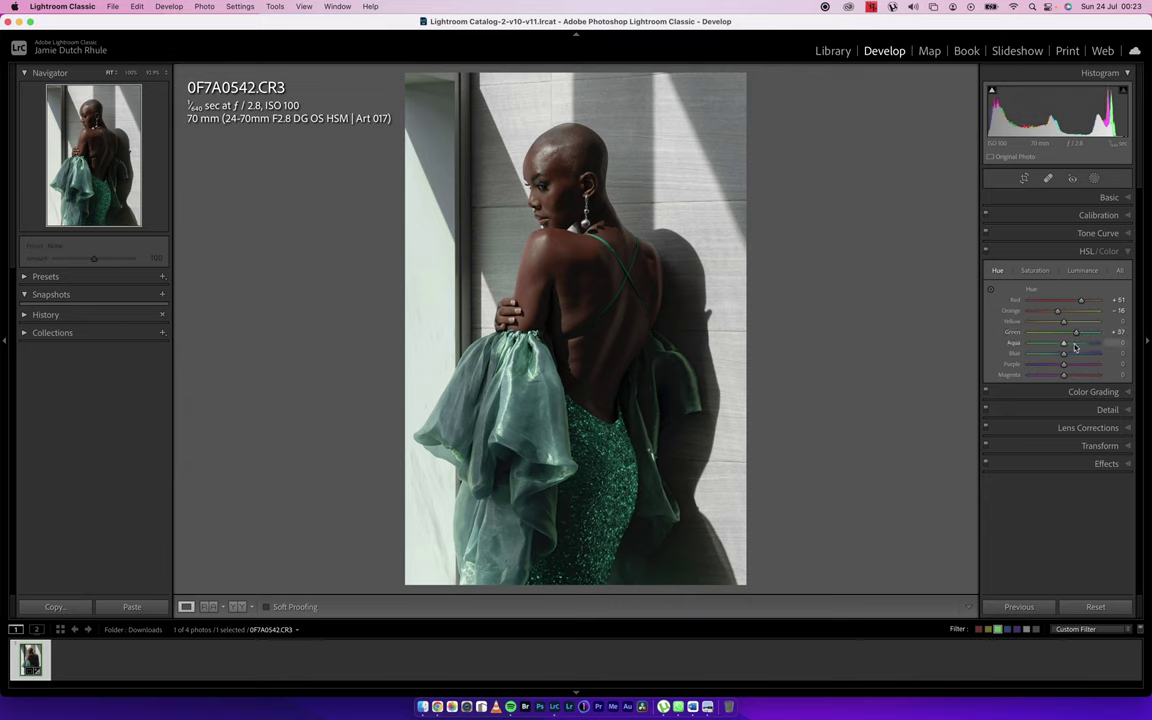
left_click_drag(1063, 354, 1100, 375)
left_click(1041, 254)
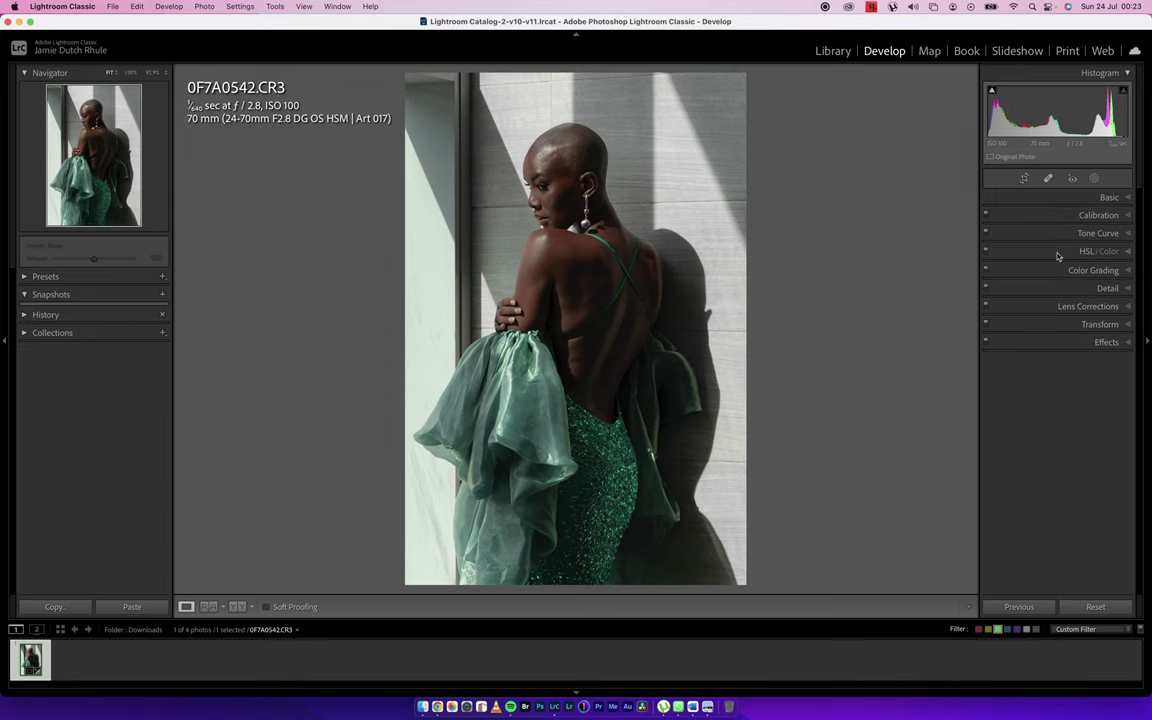
Add contrast with the parametric tone curve by setting Lights +10, Darks +8 and Shadows -10.
left_click(1060, 233)
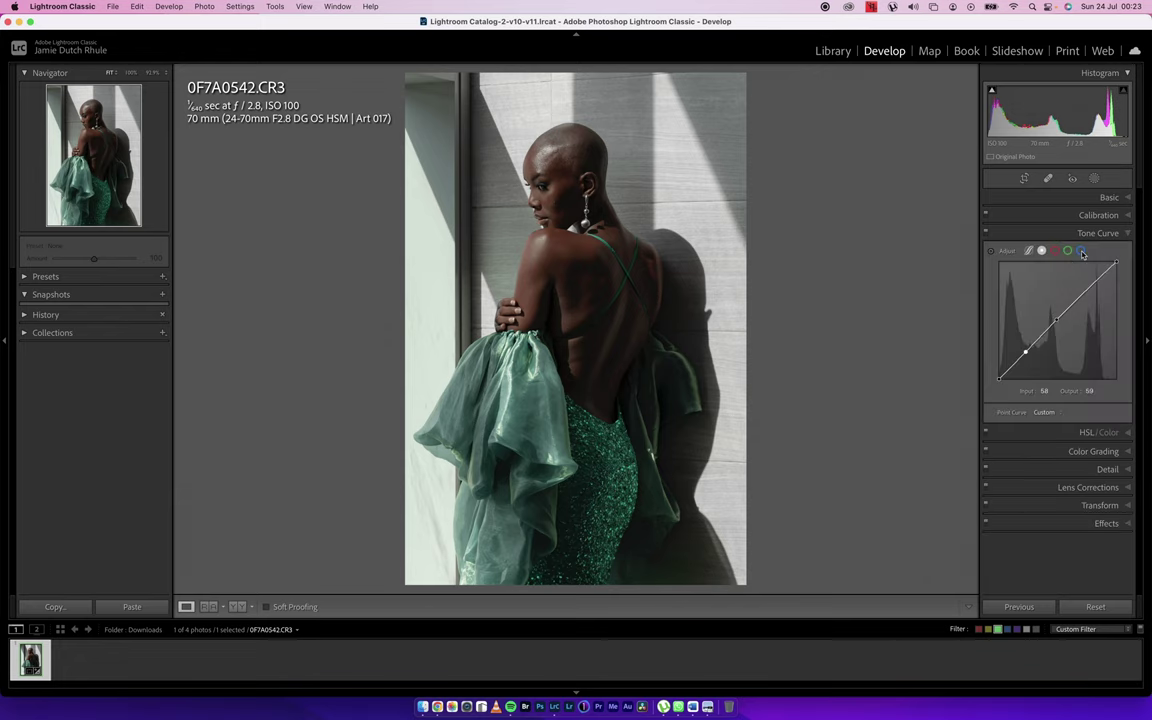
left_click(1028, 252)
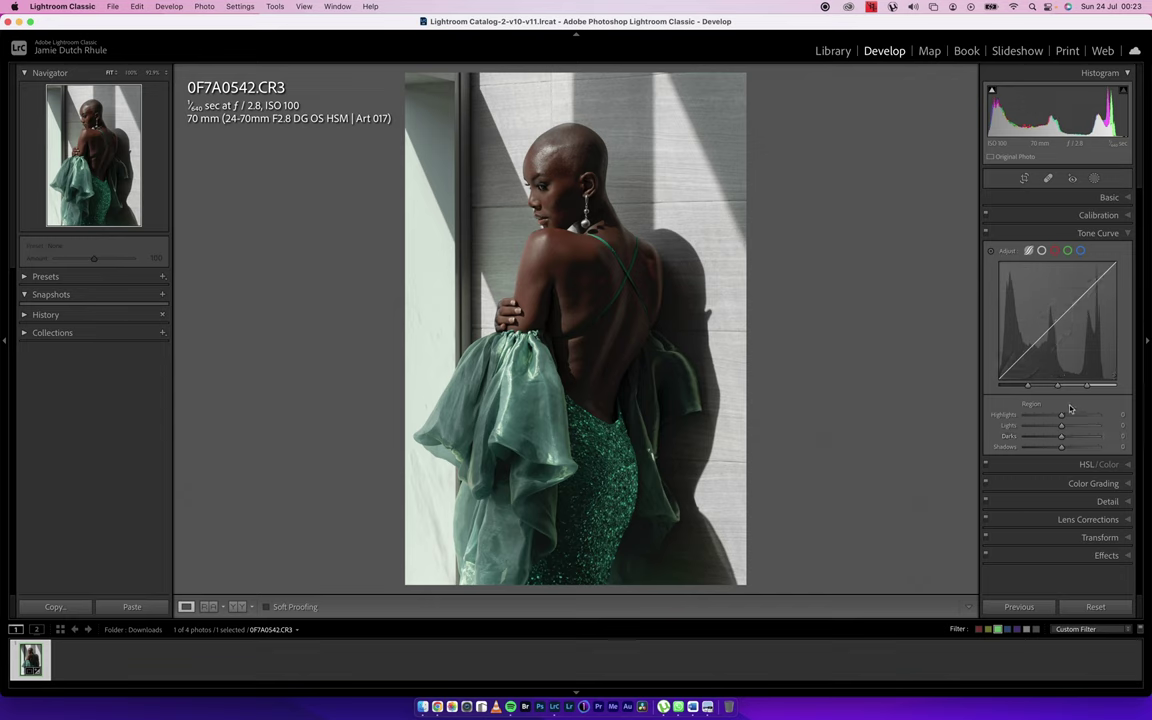
left_click(1020, 201)
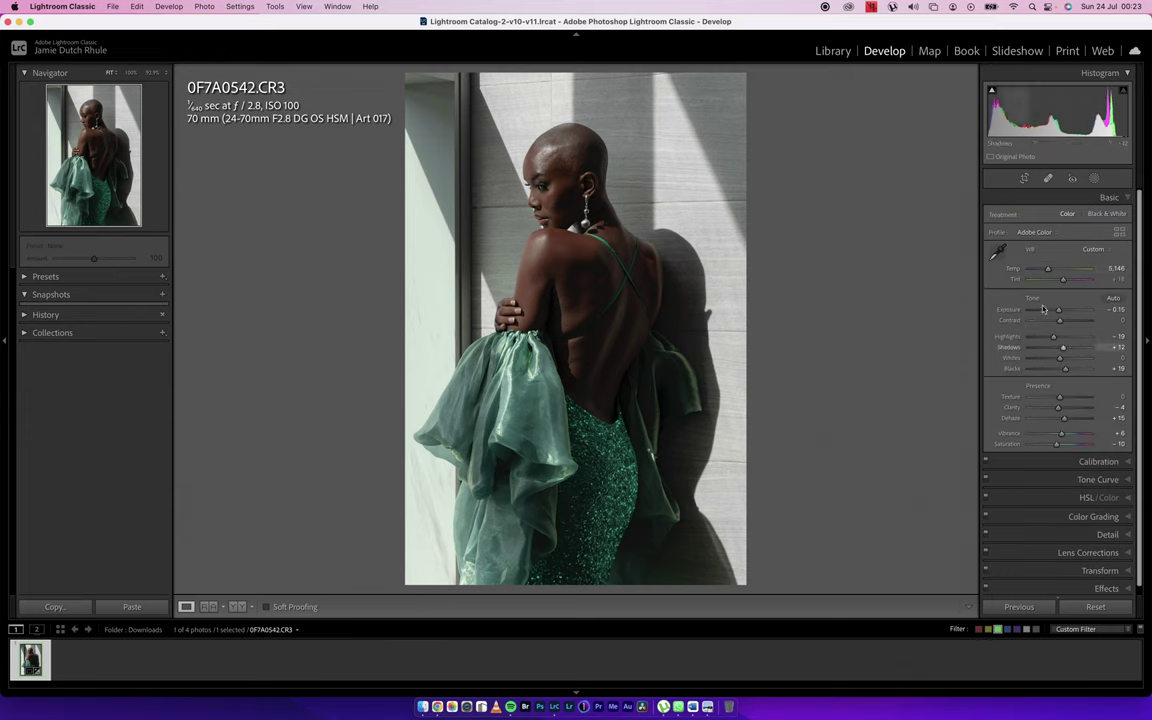
left_click(1042, 202)
left_click(1041, 233)
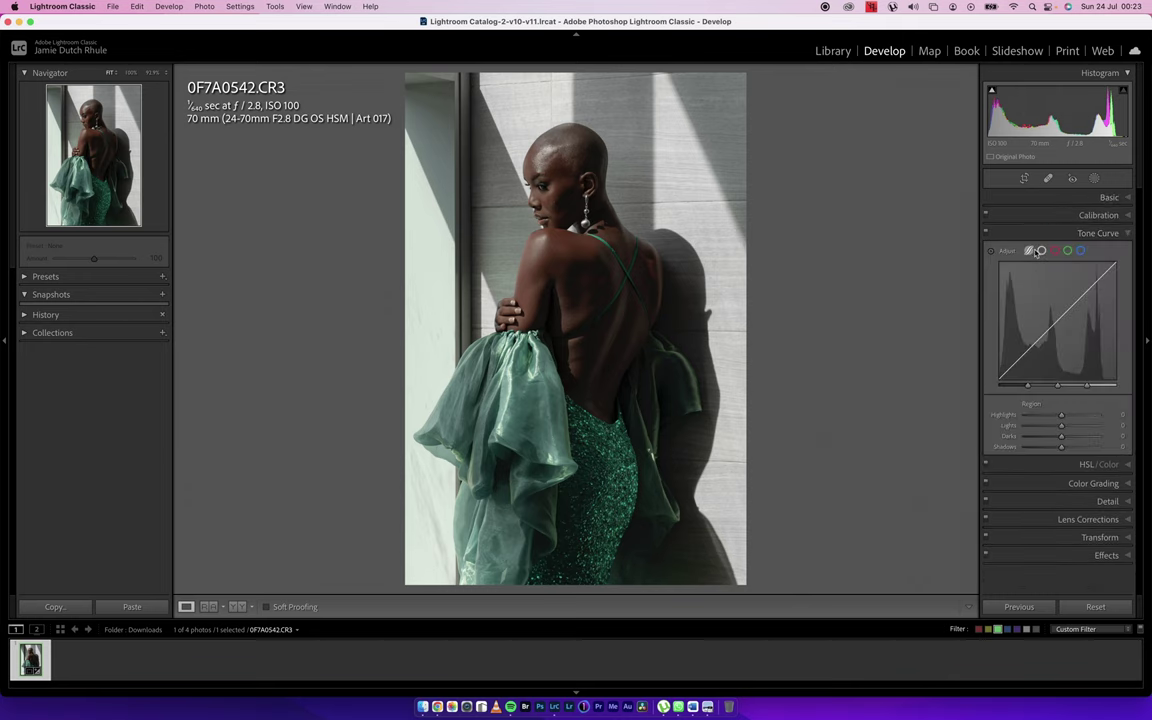
left_click(1040, 251)
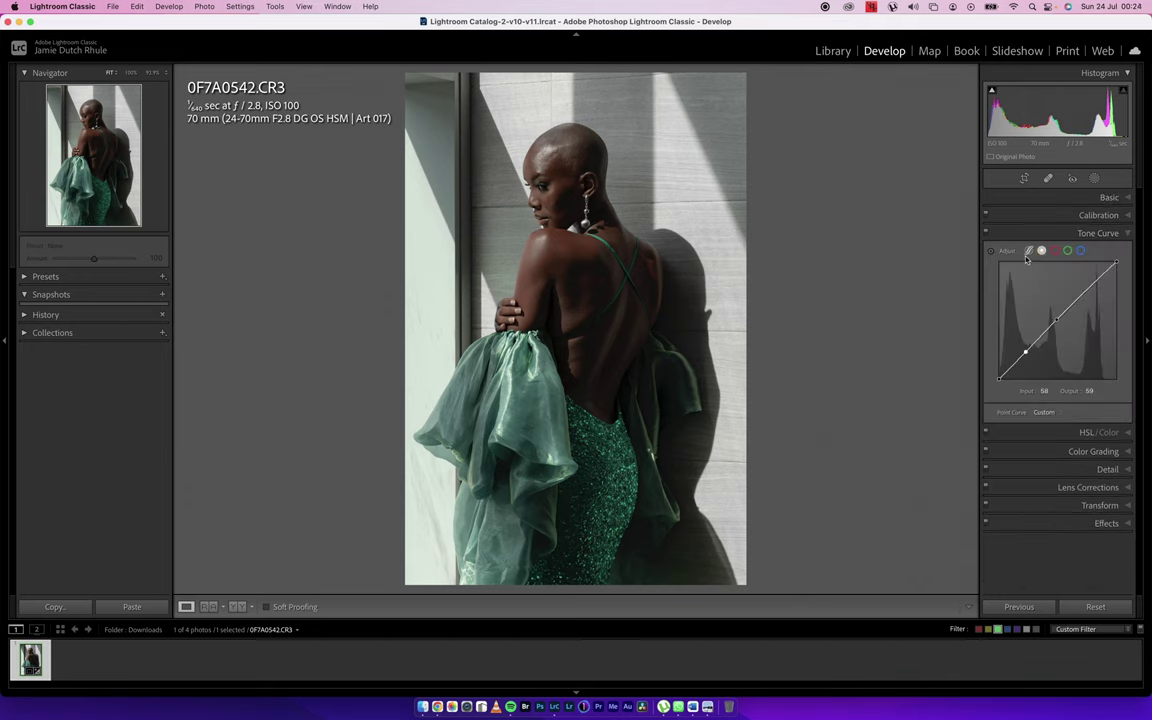
left_click(1028, 251)
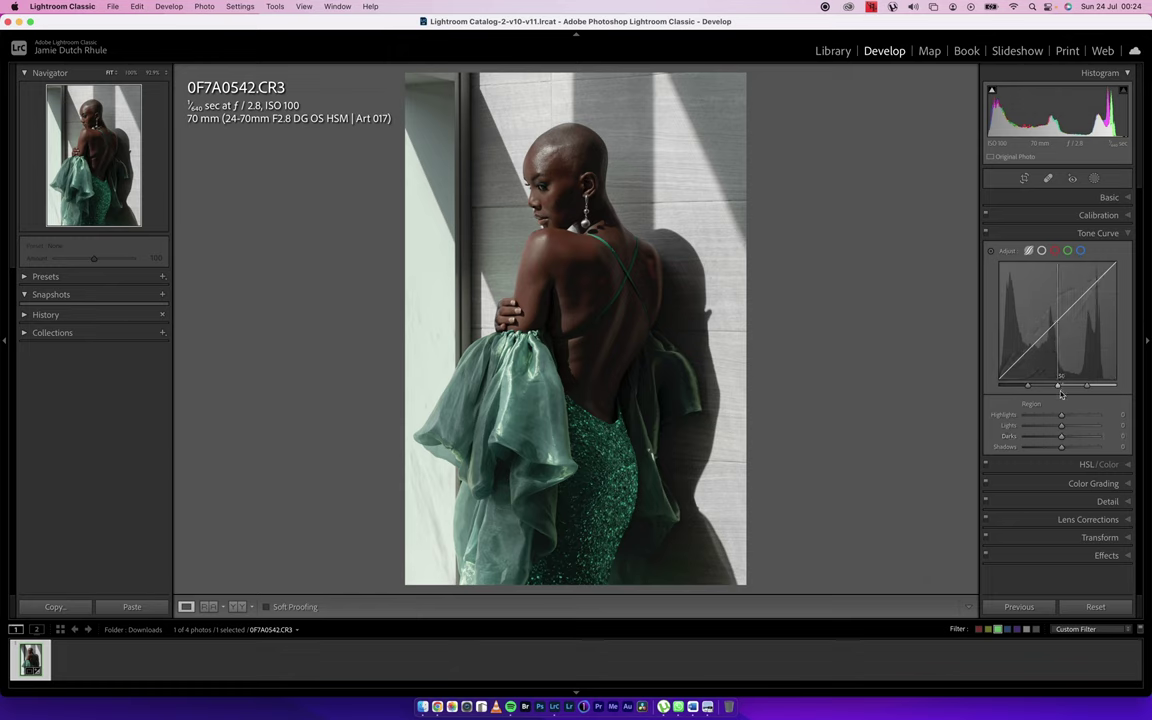
left_click_drag(1068, 431, 1061, 455)
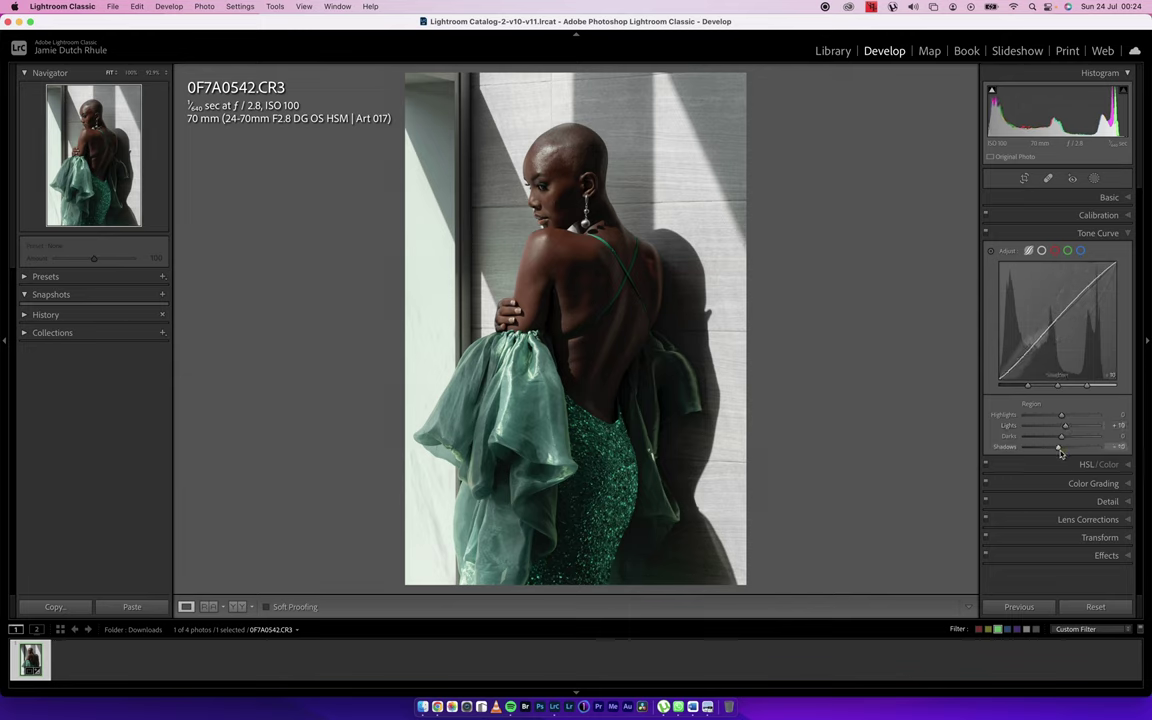
left_click_drag(1062, 437, 1067, 443)
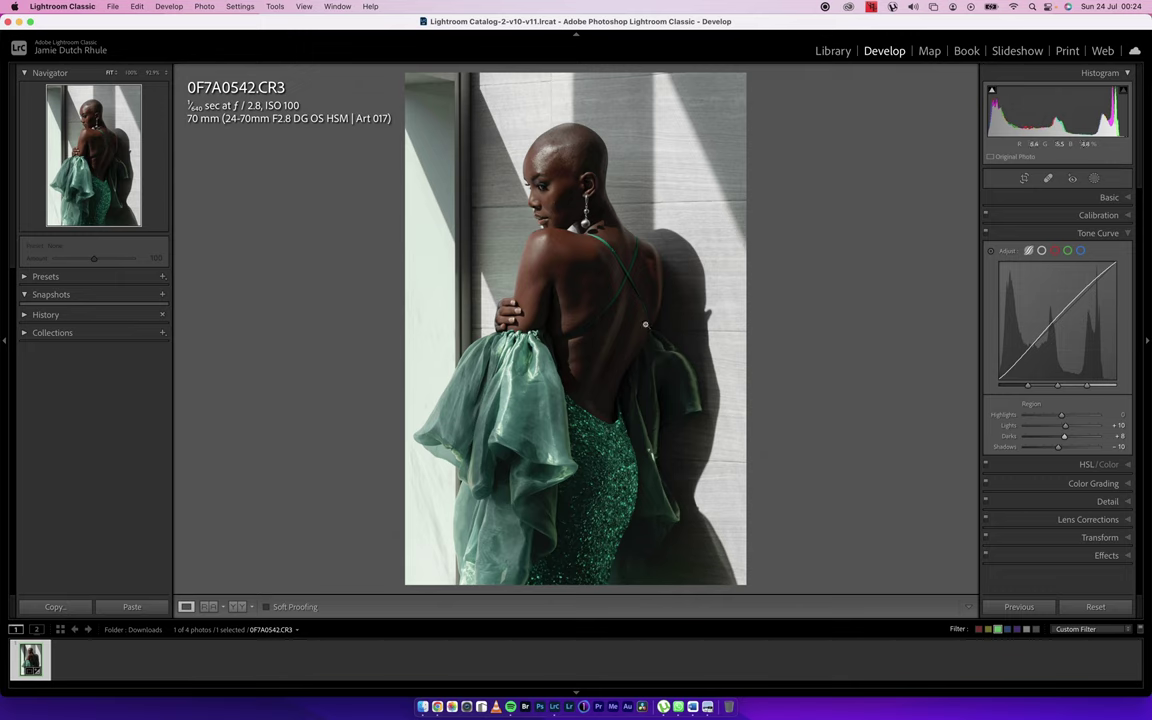
left_click(1054, 238)
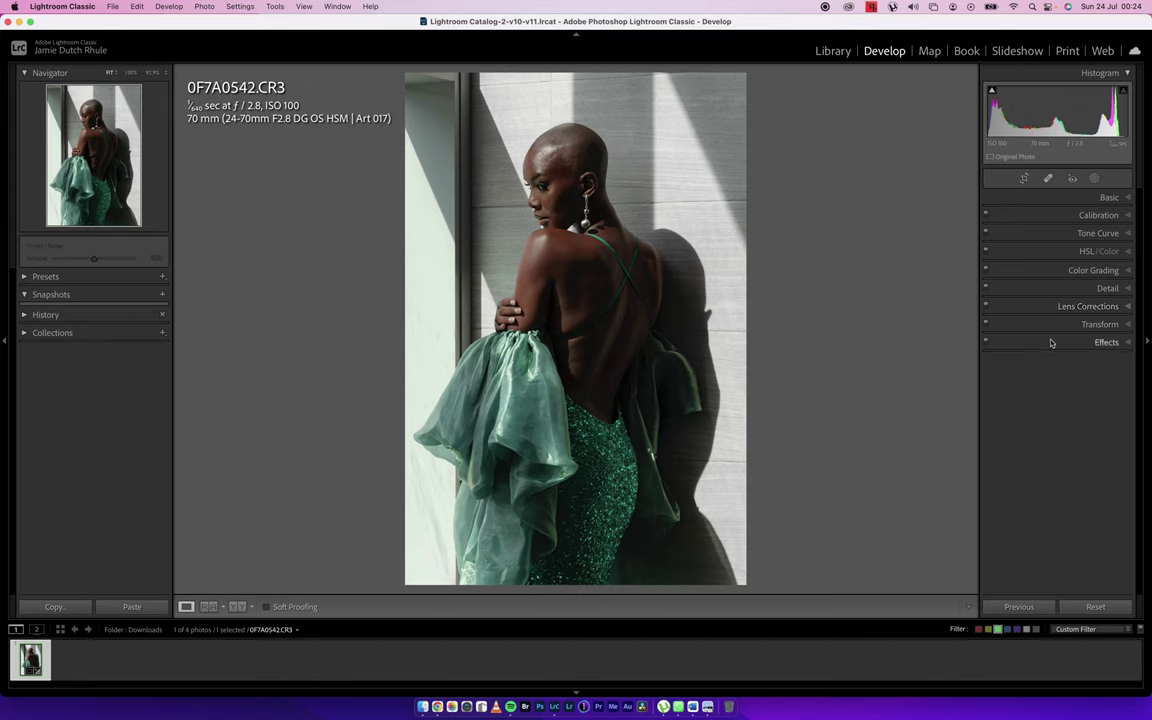
Tint the shadows in Color Grading with hue 189 and saturation 4.
left_click(1045, 272)
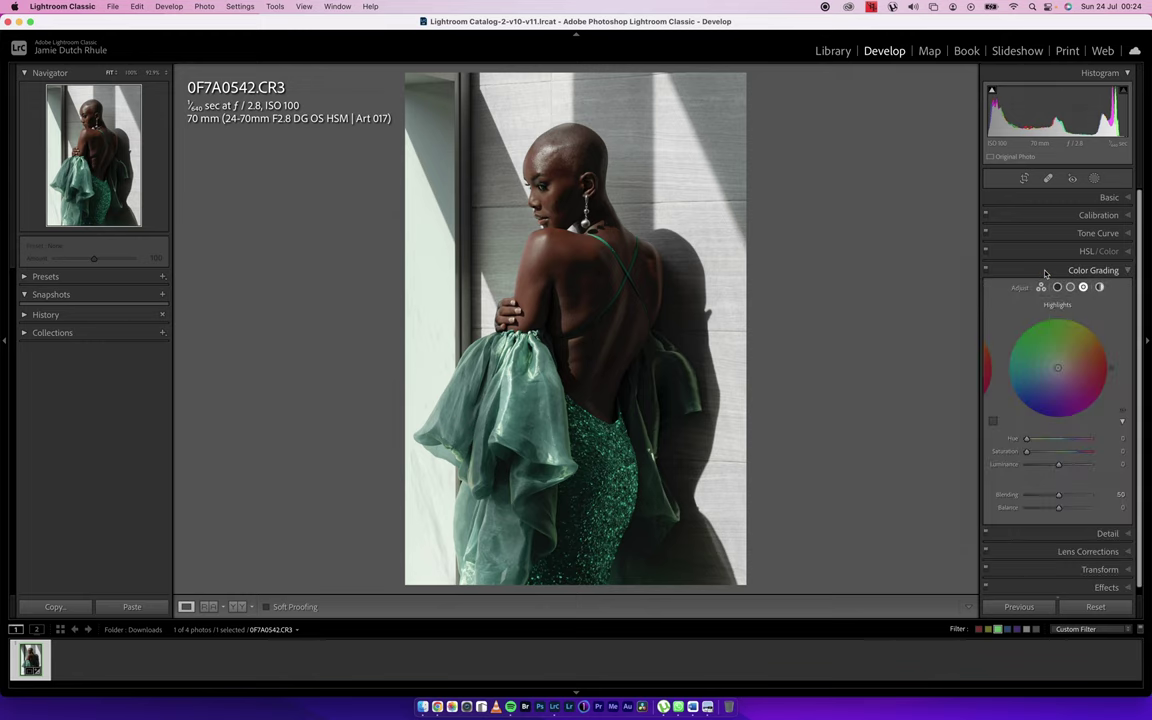
left_click(1082, 288)
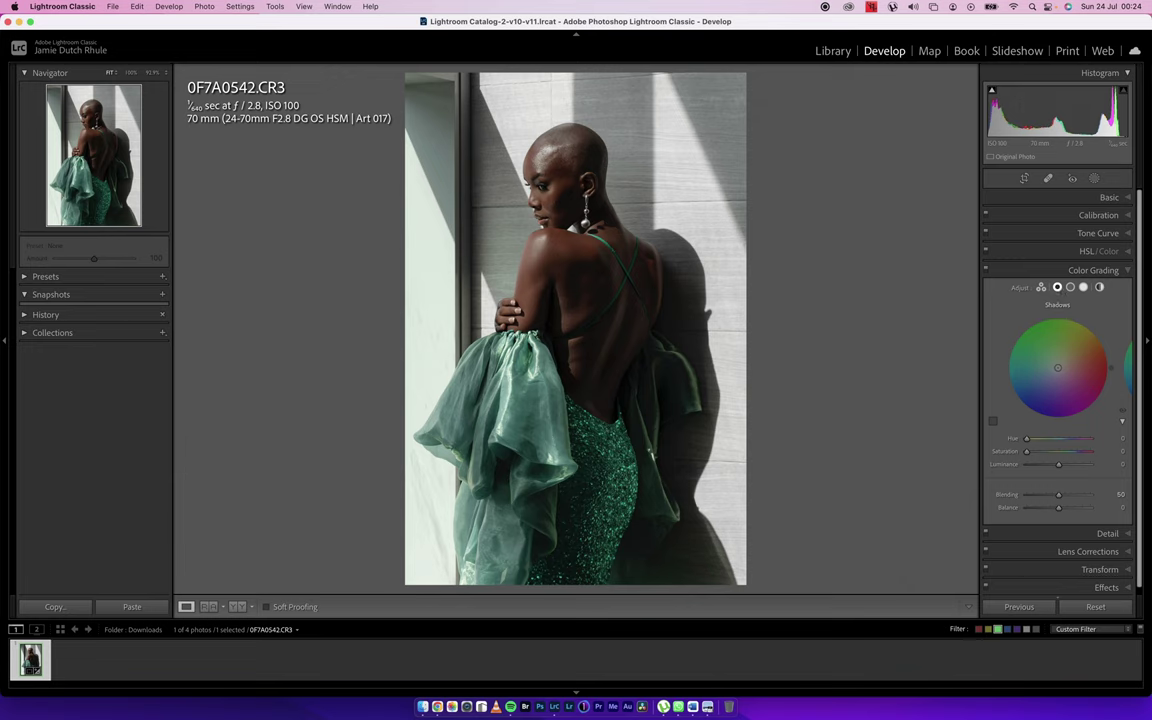
key("shift+f")
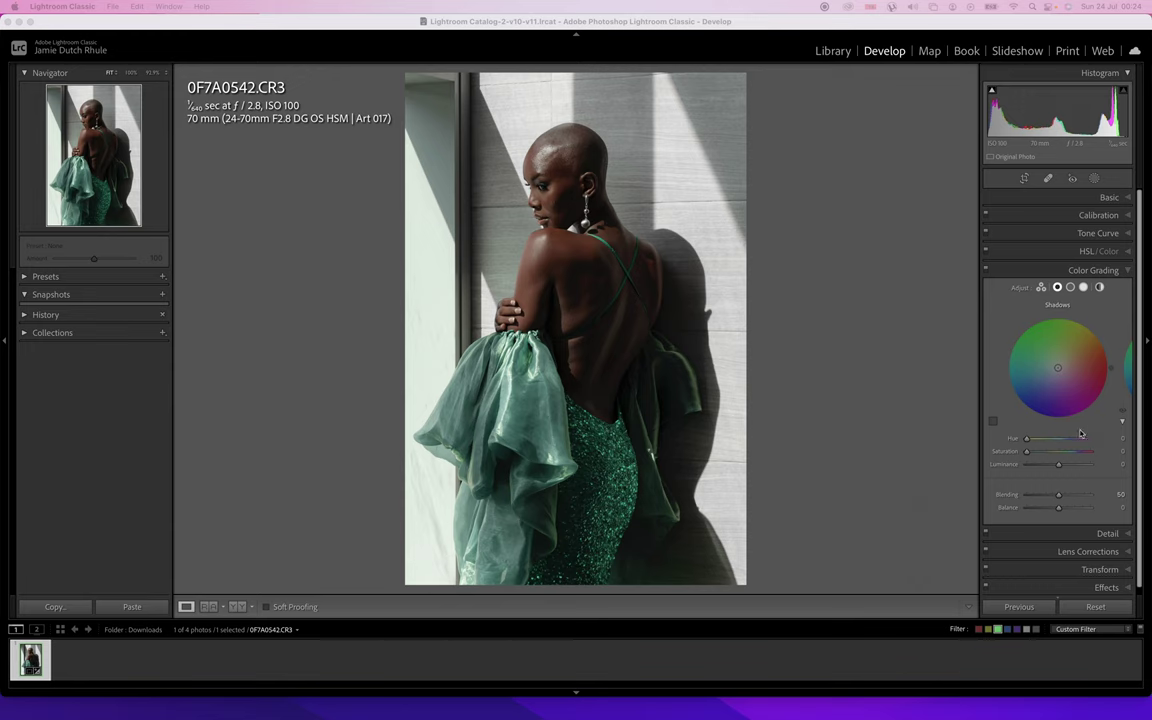
left_click_drag(1114, 371, 1108, 398)
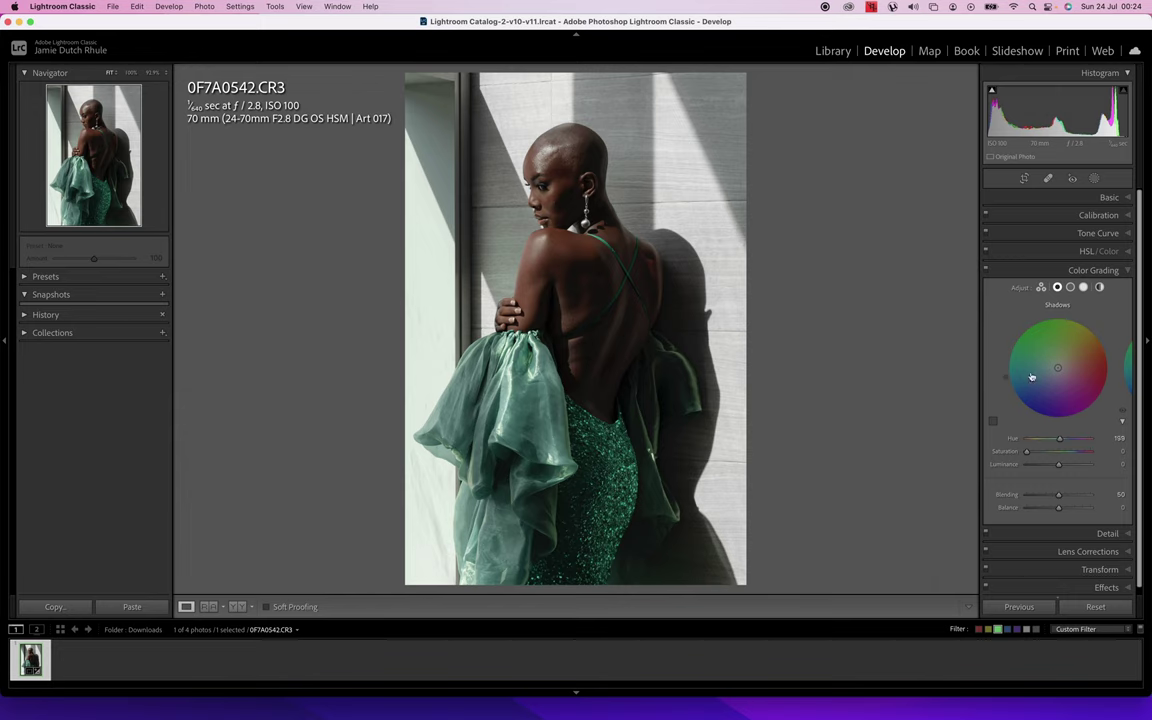
left_click_drag(1027, 454, 1031, 455)
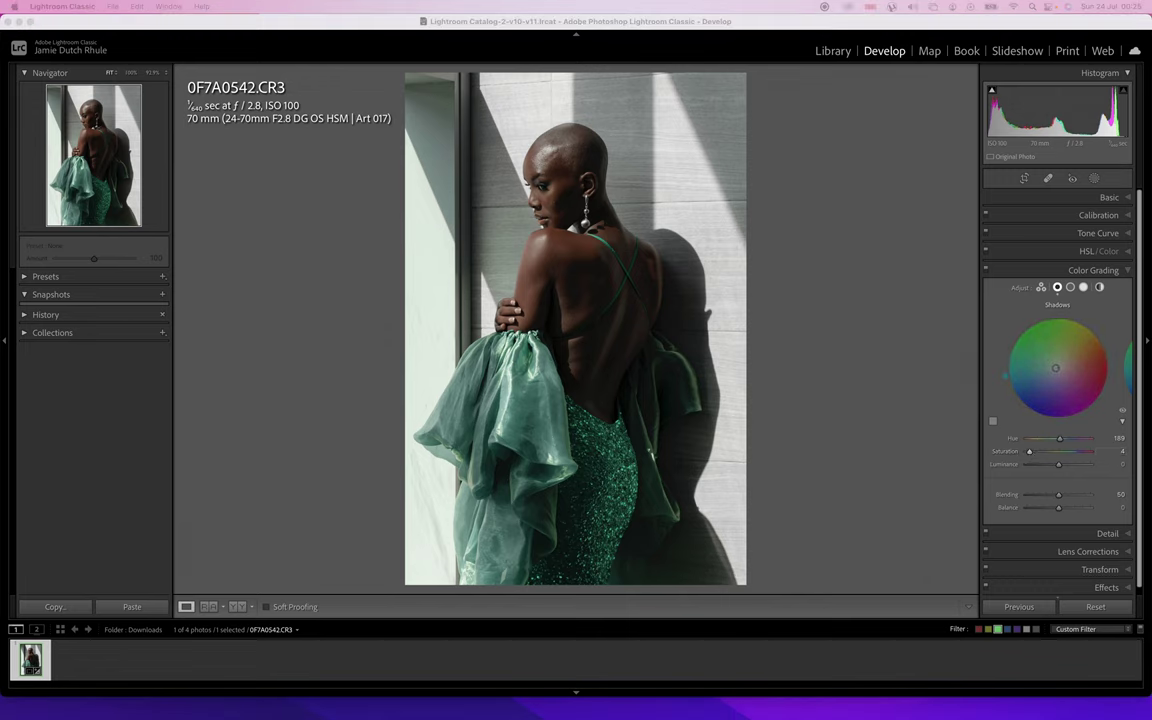
Tint the midtones in Color Grading with hue 37 and saturation 8.
left_click(1071, 288)
left_click(1071, 288)
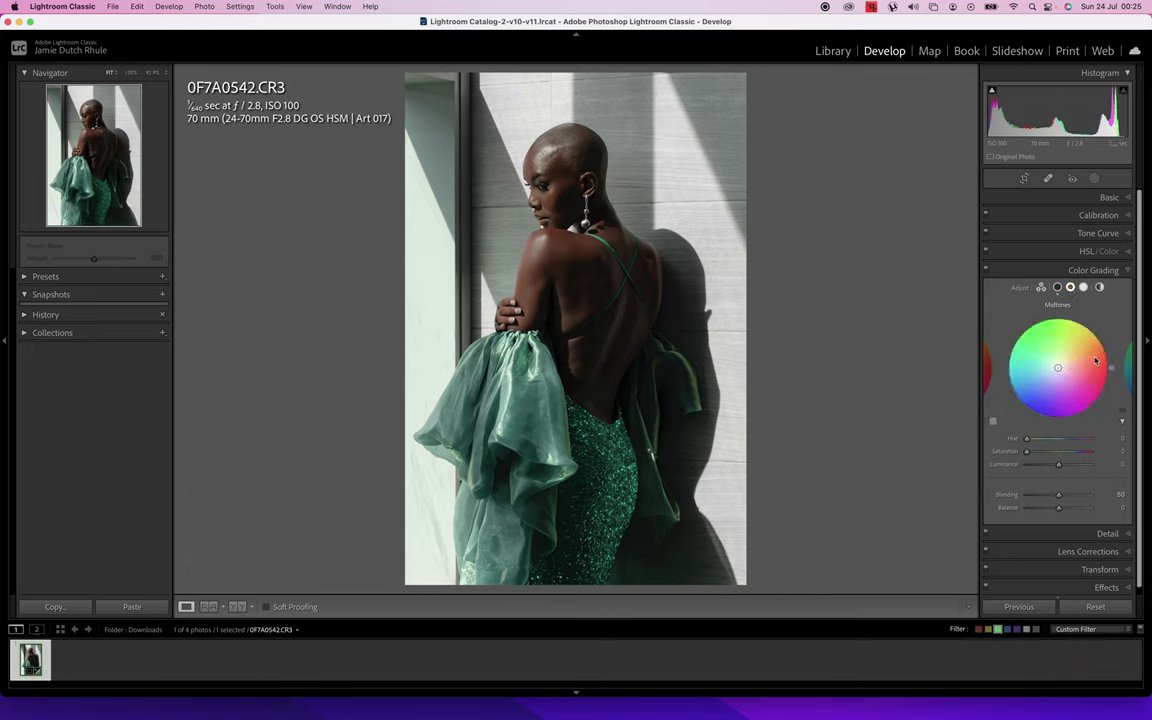
left_click_drag(1112, 372, 1098, 334)
left_click_drag(1029, 457, 1034, 460)
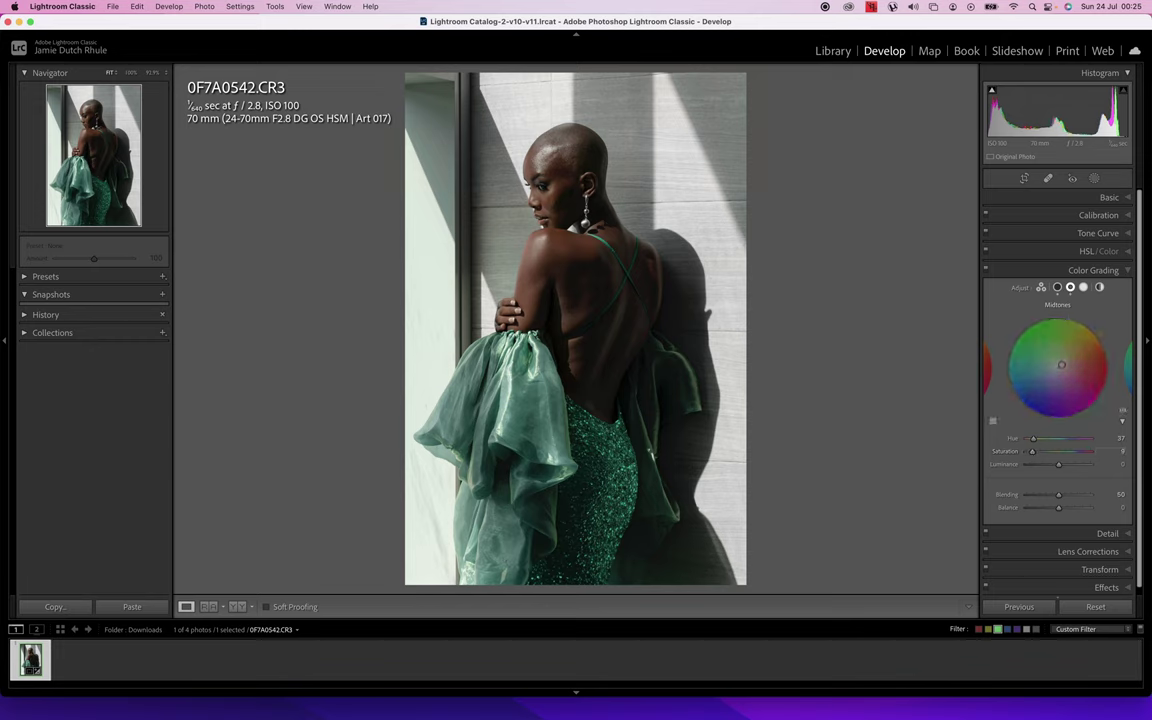
Warm the highlights in Color Grading with a hue of 47 and a slight saturation increase.
left_click(1083, 287)
left_click_drag(1080, 437, 1092, 437)
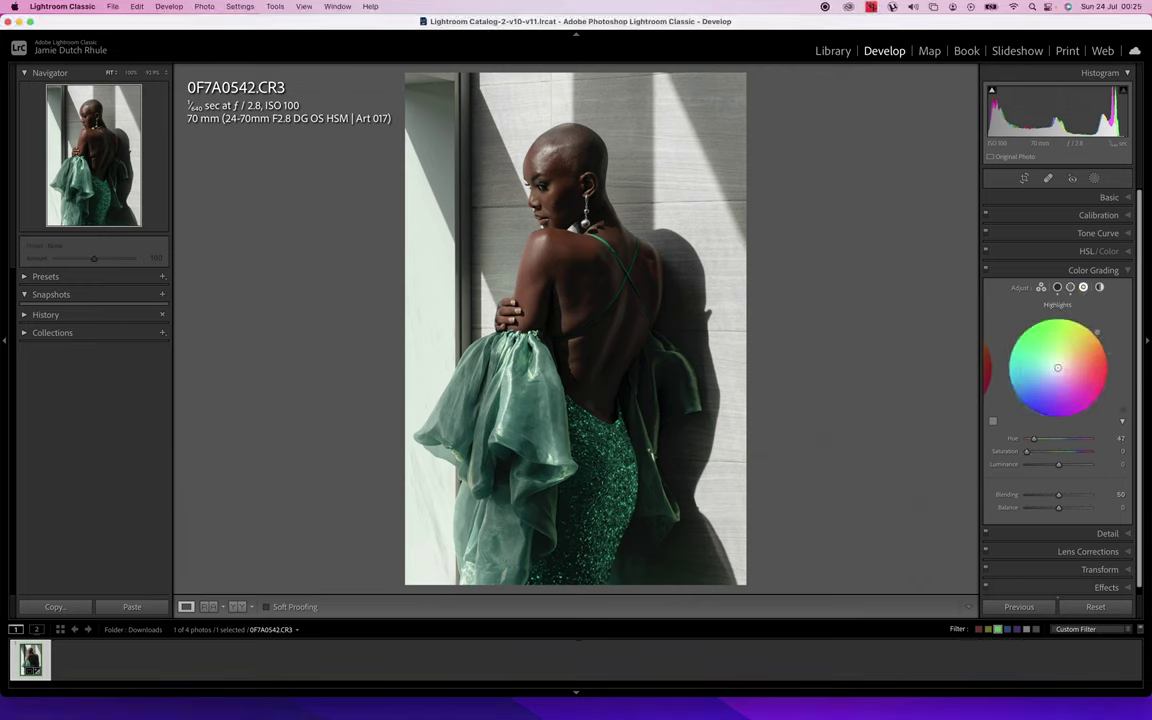
left_click(1030, 269)
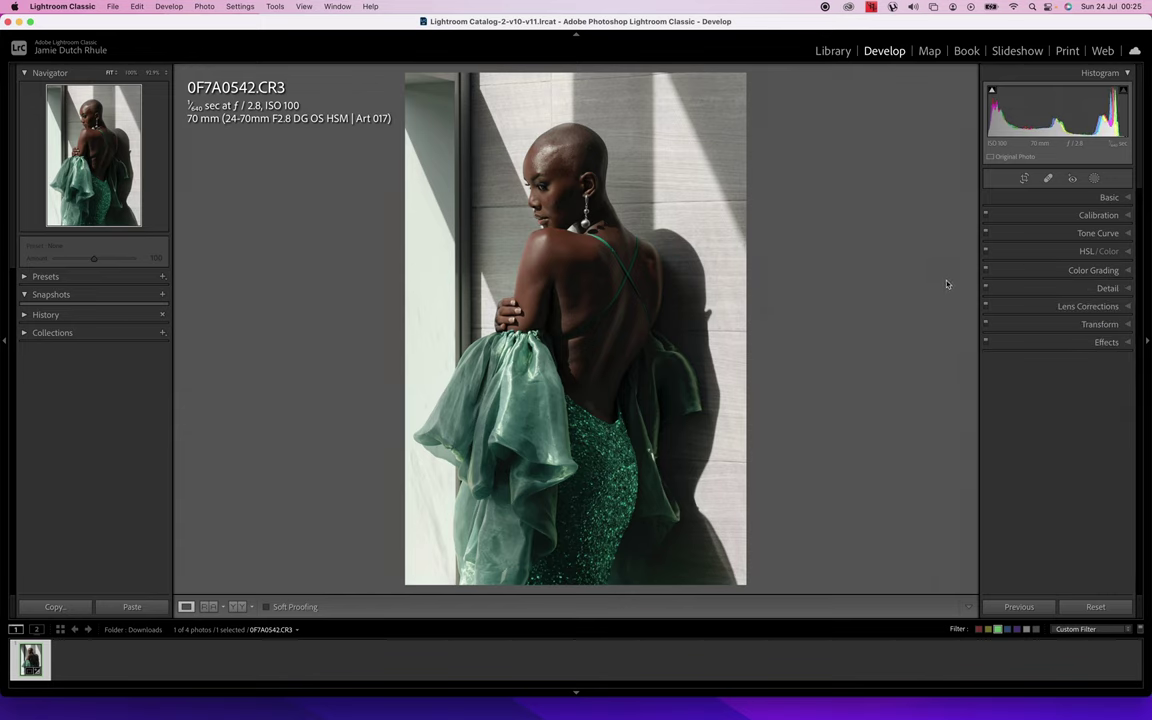
Anchor the blue channel tone curve with four points along the diagonal and adjust its black point to shift the deepest shadows toward yellow.
left_click(1048, 234)
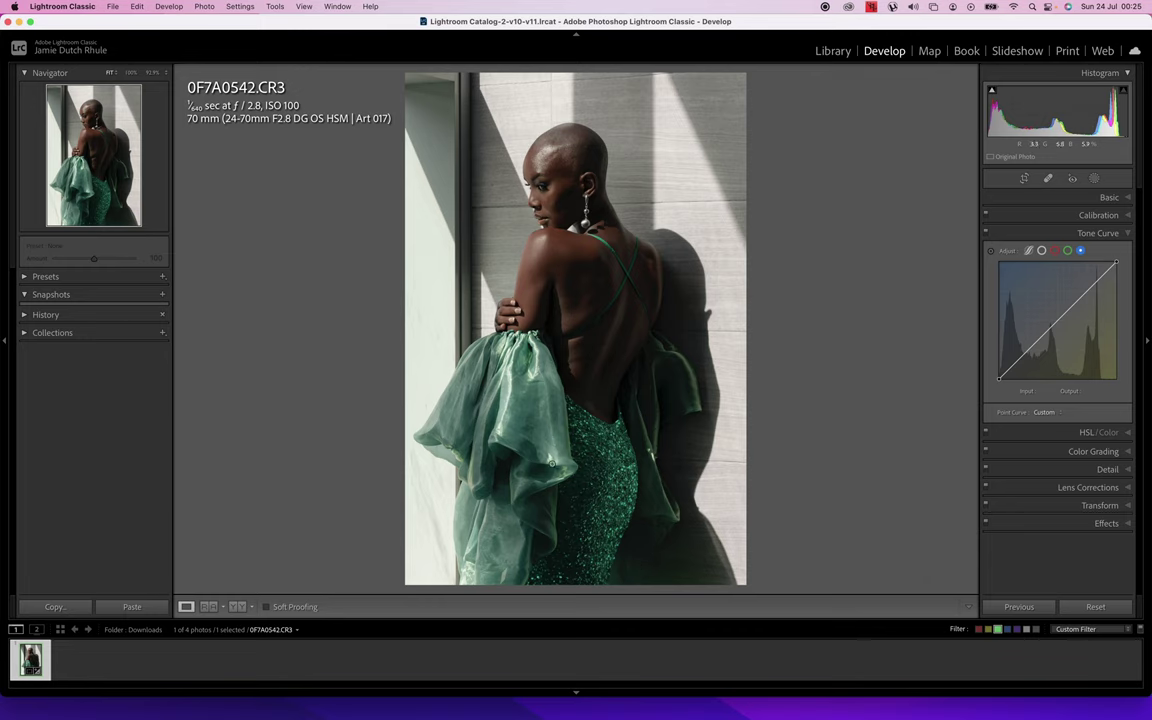
left_click(1087, 291)
left_click(1057, 320)
left_click(1028, 350)
left_click(1014, 364)
left_click_drag(1000, 379, 988, 380)
left_click(1035, 232)
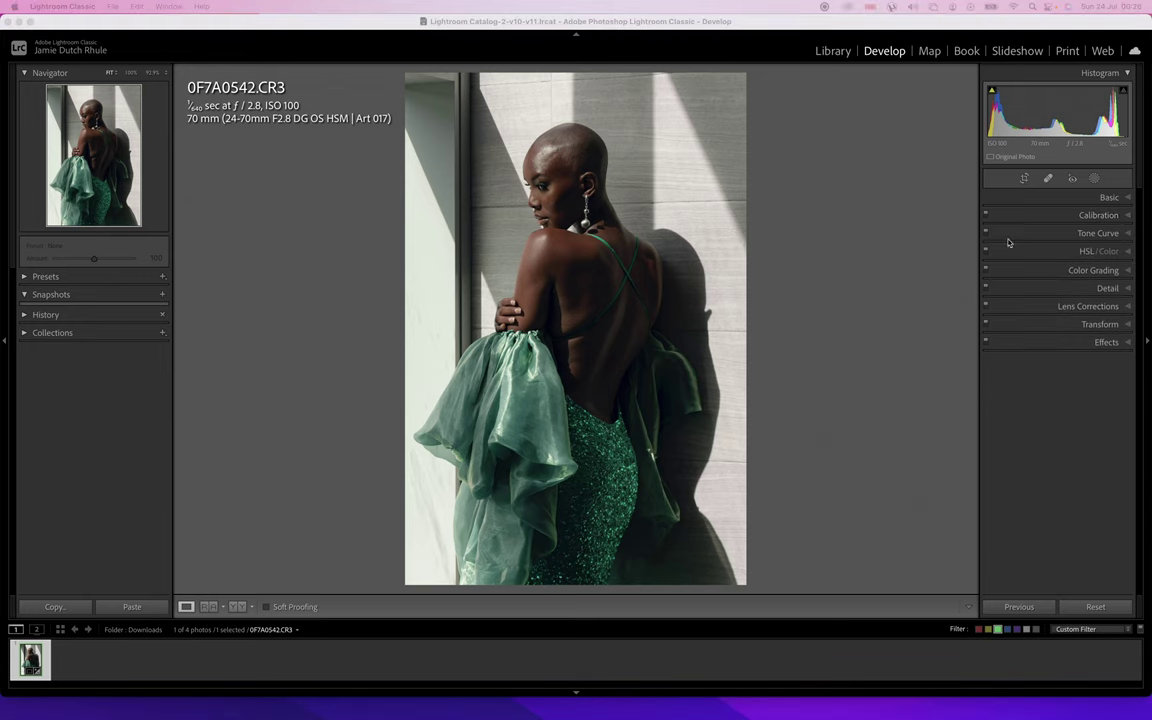
Set the Shadows tint in Calibration to +3 and review the Color Grading shadows.
left_click(1049, 220)
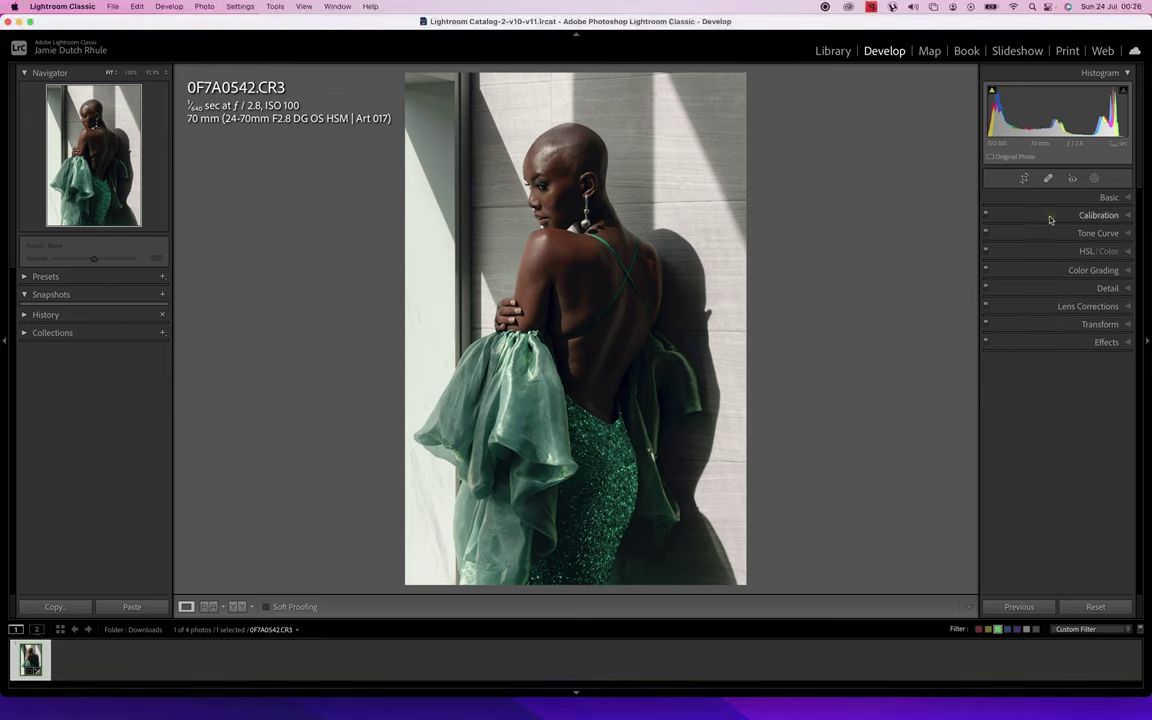
left_click(1049, 218)
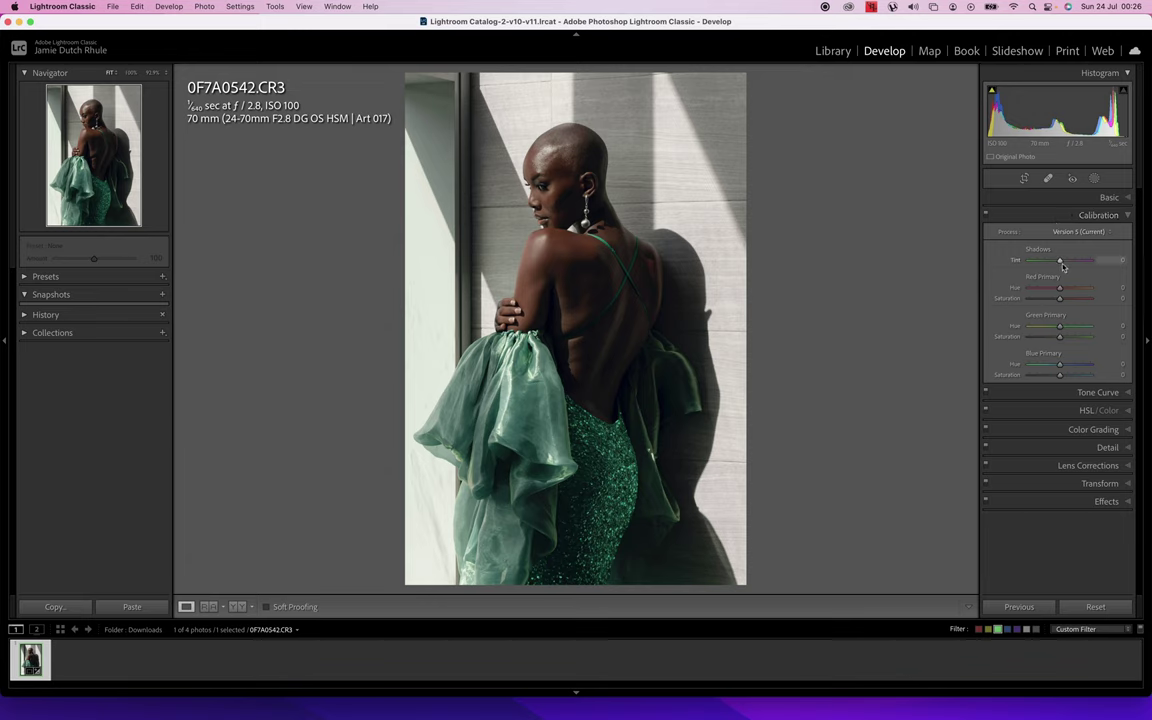
left_click_drag(1059, 260, 1062, 265)
left_click_drag(1060, 260, 1062, 261)
left_click(1033, 430)
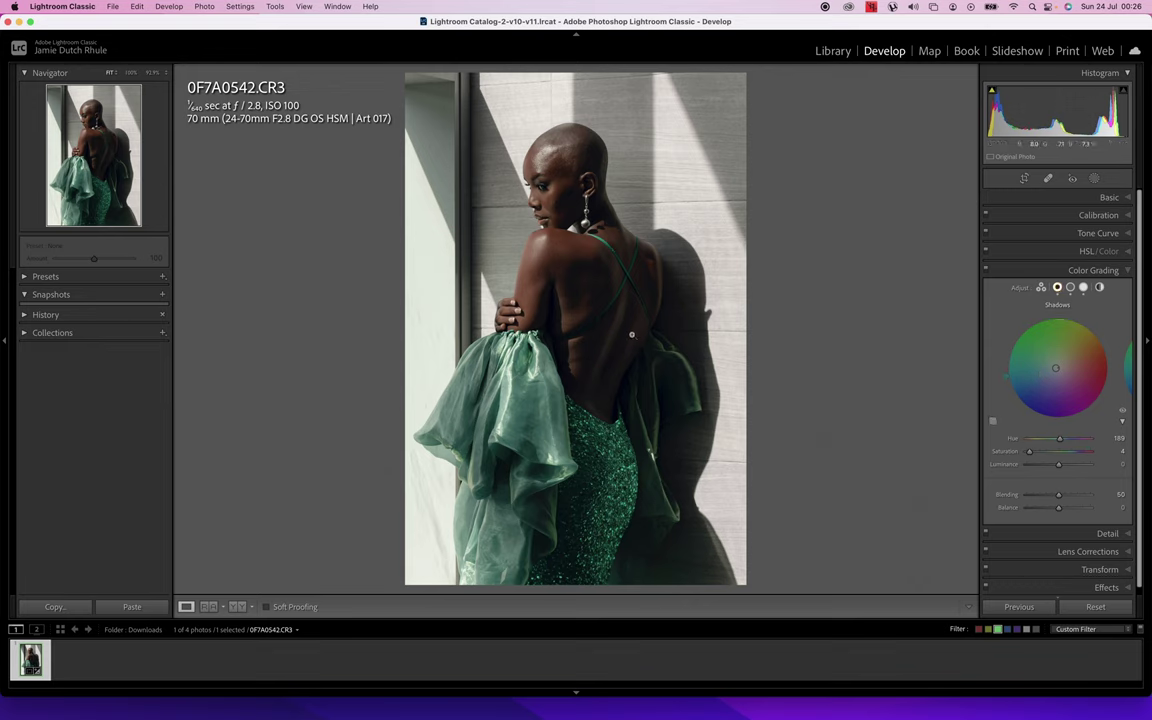
Set the Green Primary hue to +15 and saturation to +8 in Calibration, and set the overall Vibrance to +5.
left_click(1090, 215)
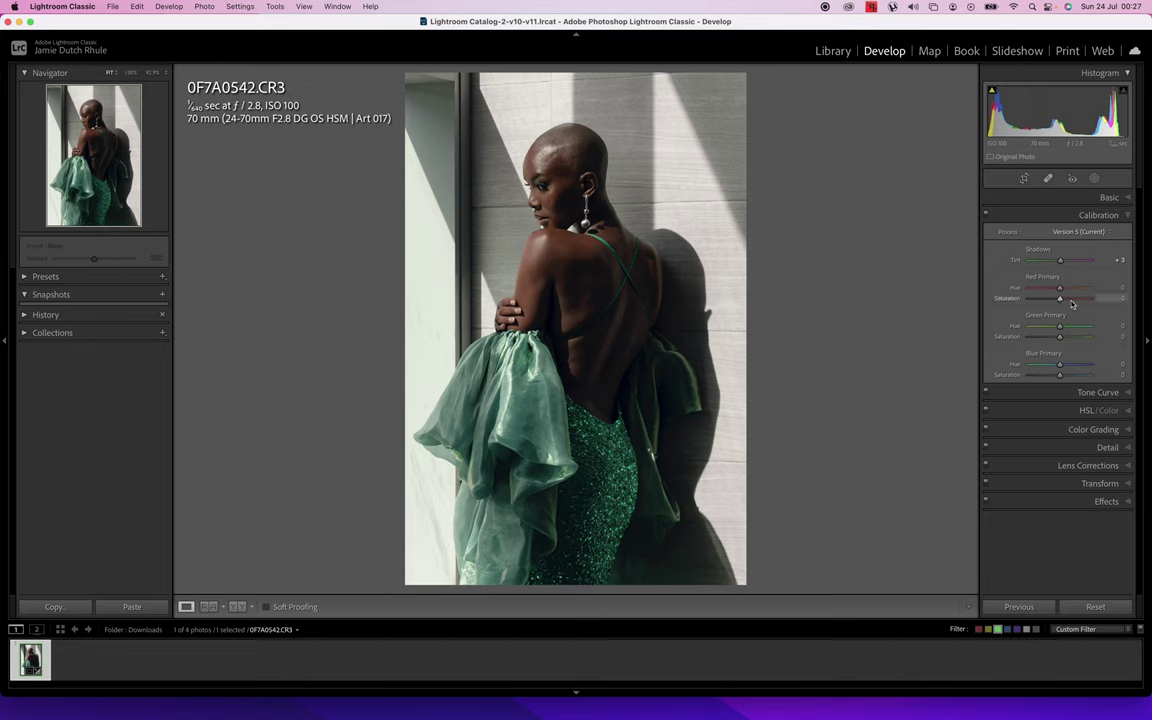
left_click_drag(1060, 327, 1067, 331)
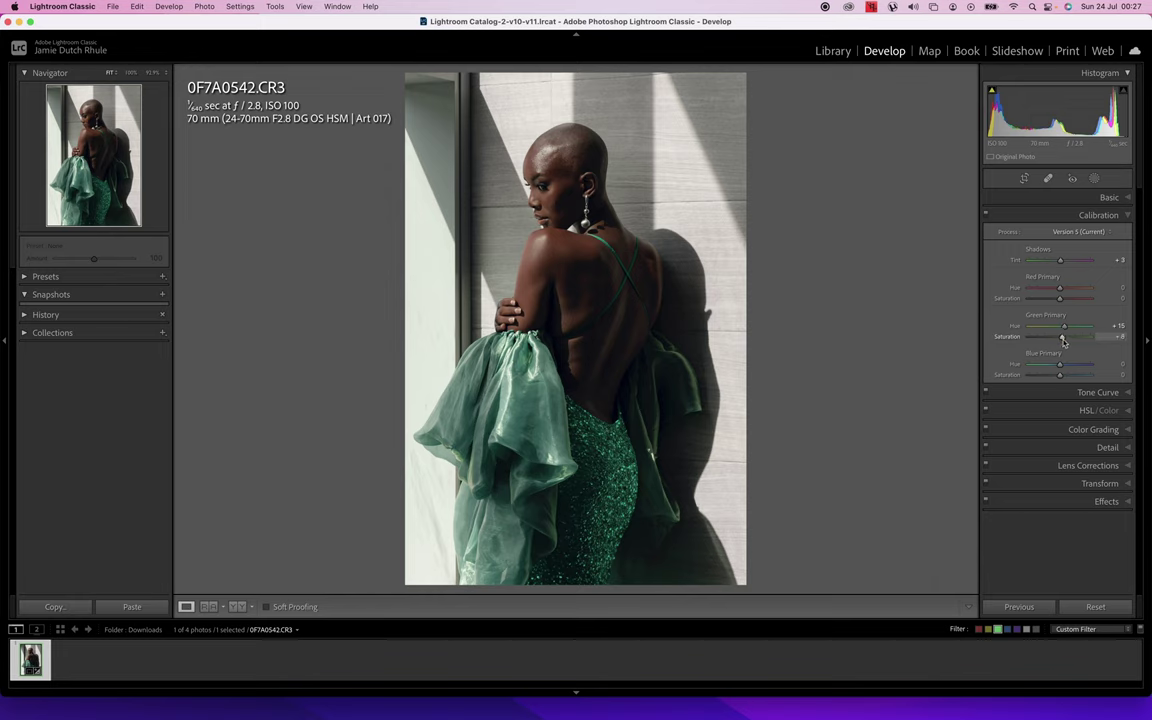
left_click(1051, 216)
left_click(1000, 197)
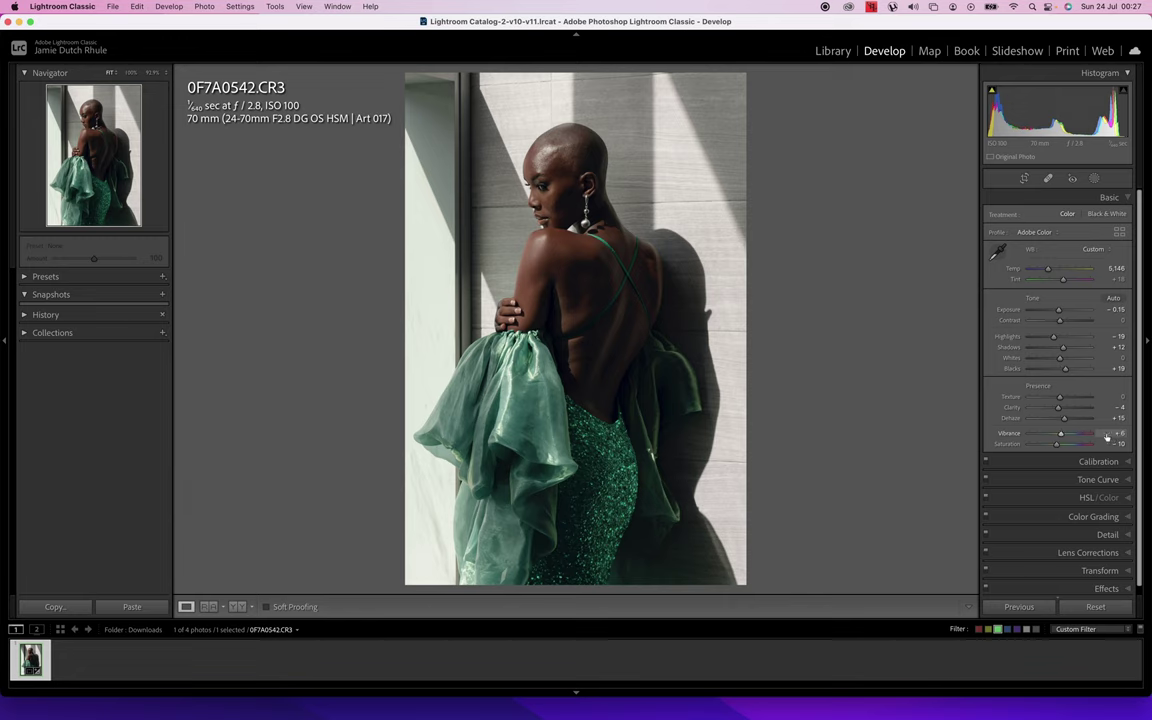
Compare the original and edited photo side by side, examining the skin on the face and back up close and in full view.
left_click(237, 607)
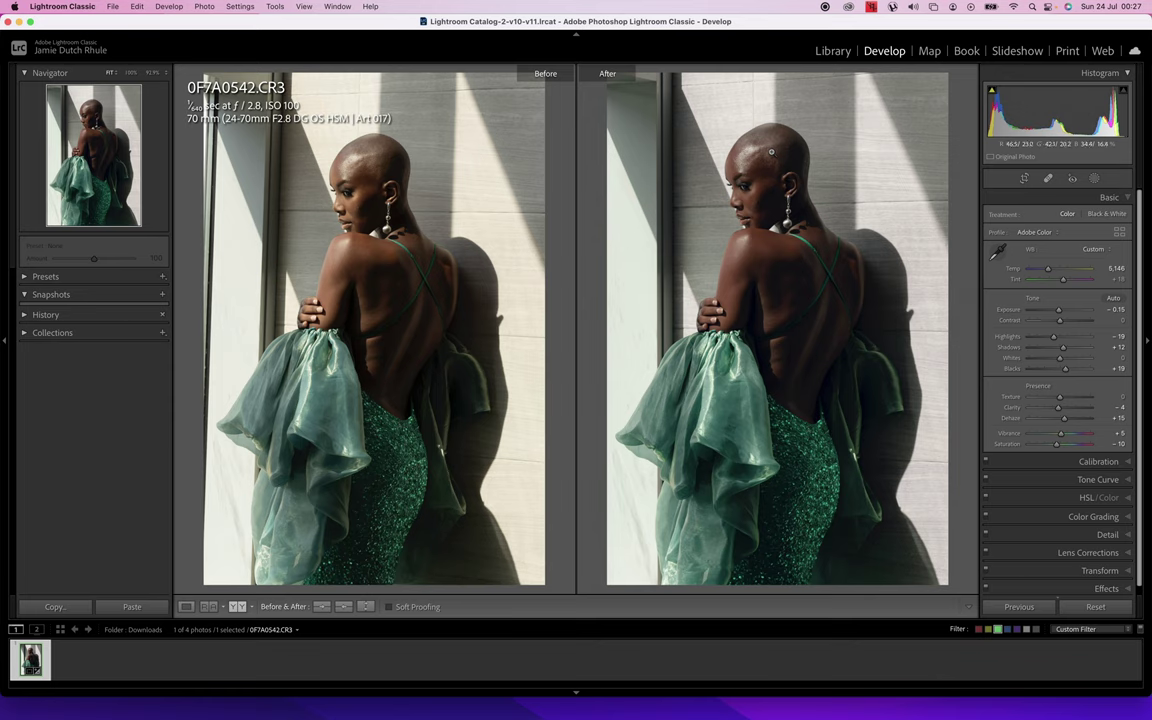
left_click(771, 152)
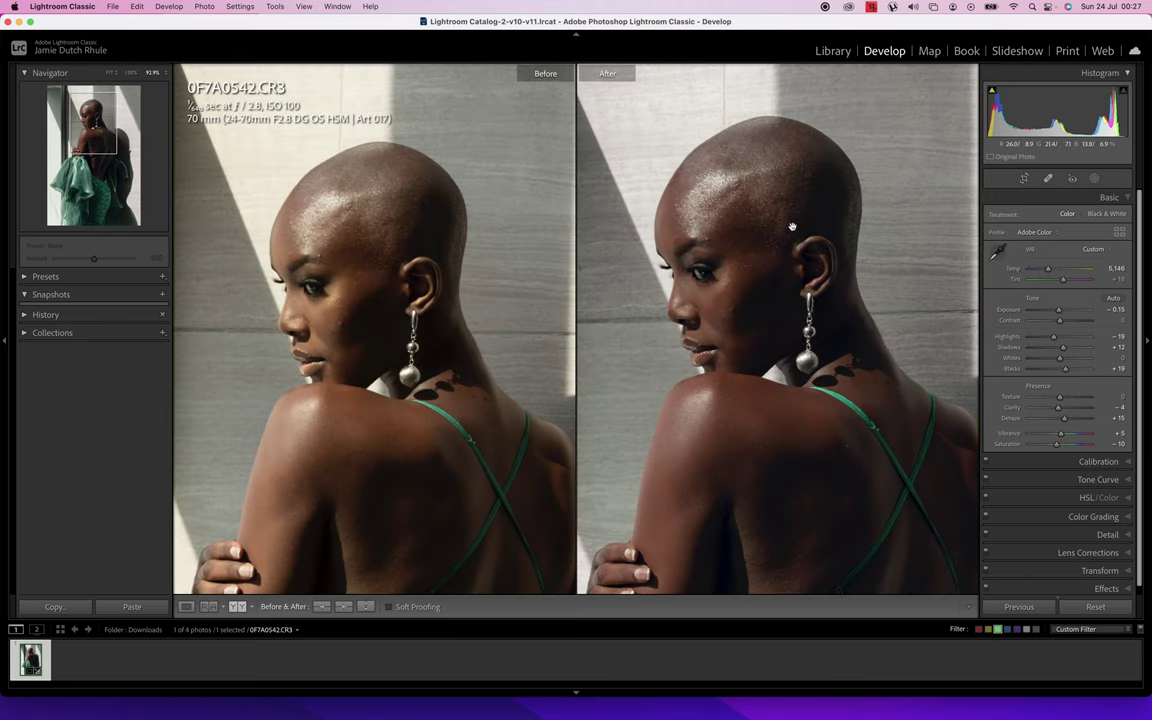
left_click_drag(698, 292, 758, 264)
left_click_drag(831, 398, 710, 270)
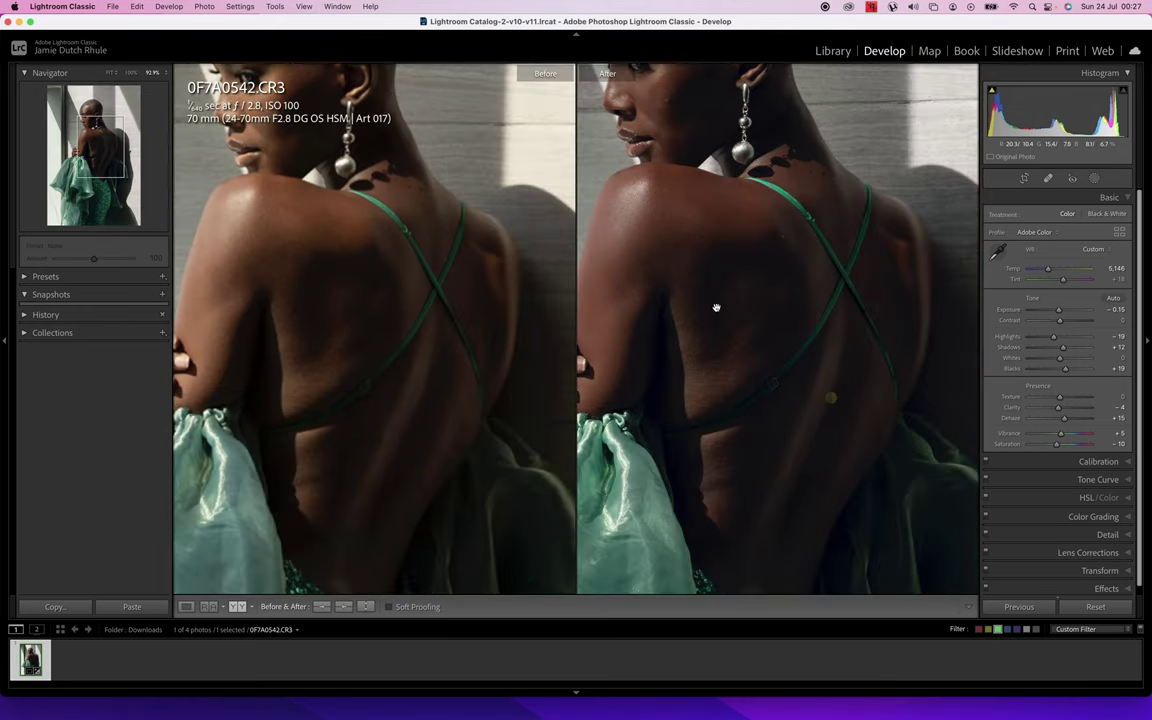
scroll(792, 314, "down", 3)
left_click(792, 316)
left_click(1054, 196)
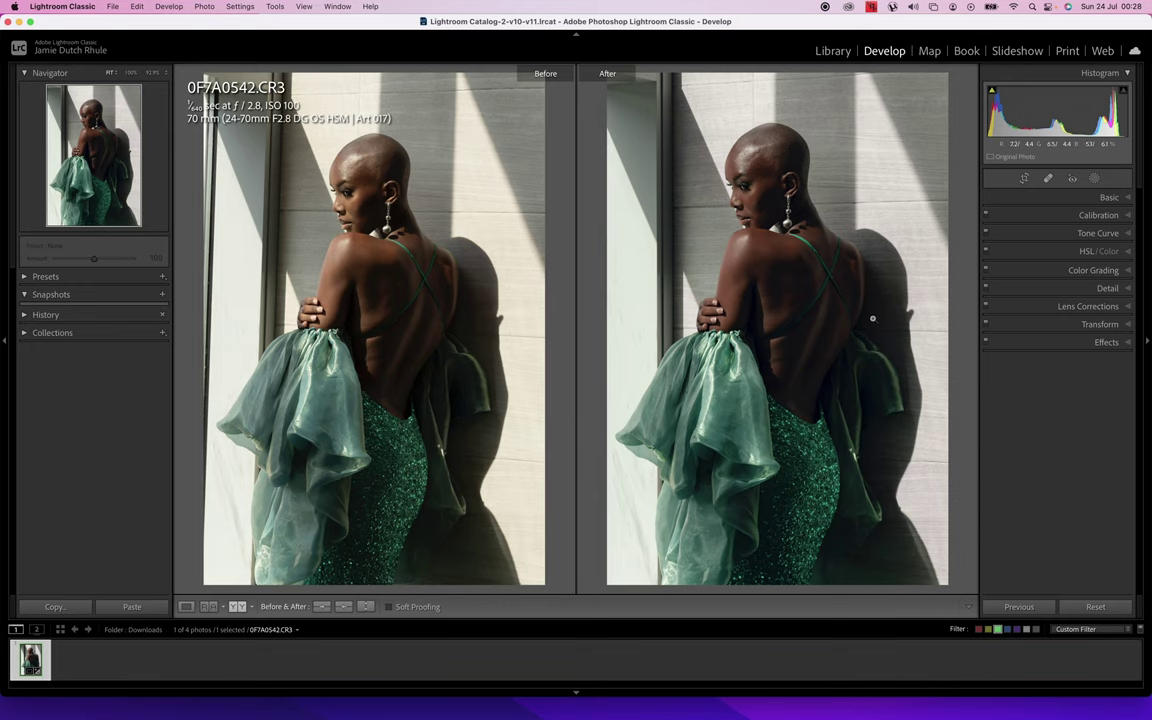
Review the HSL hue and saturation adjustments, checking the Yellow saturation against the before and after photos.
left_click(1036, 252)
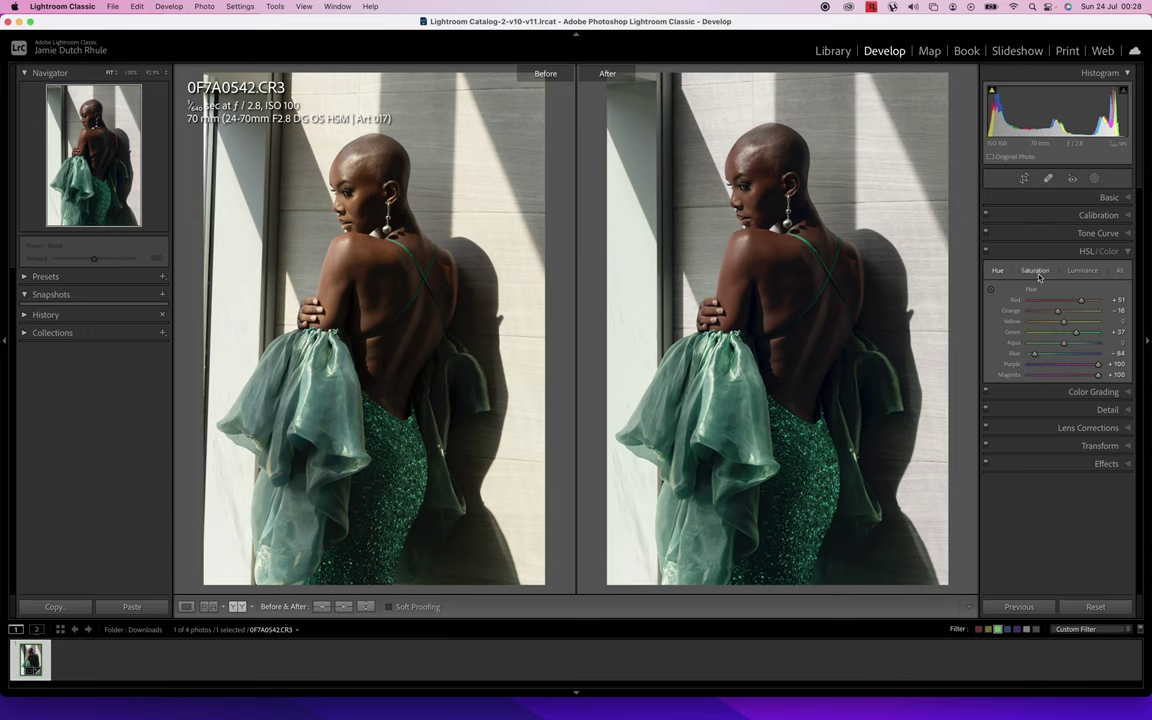
left_click(1036, 271)
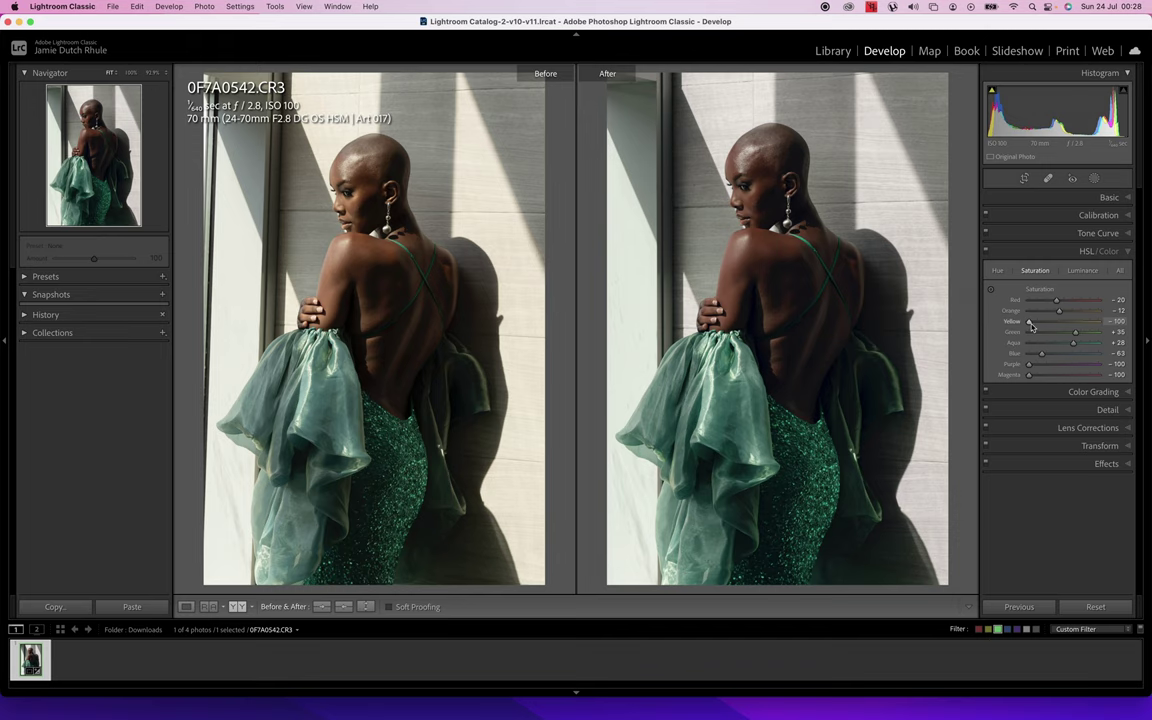
left_click(1030, 251)
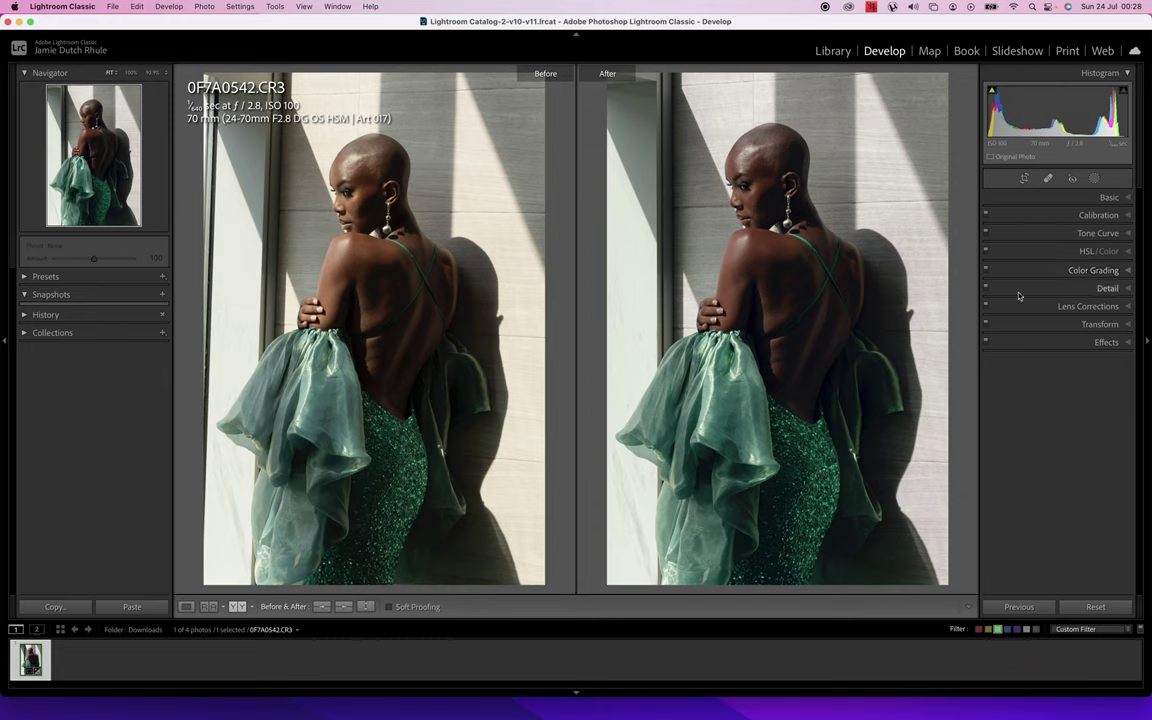